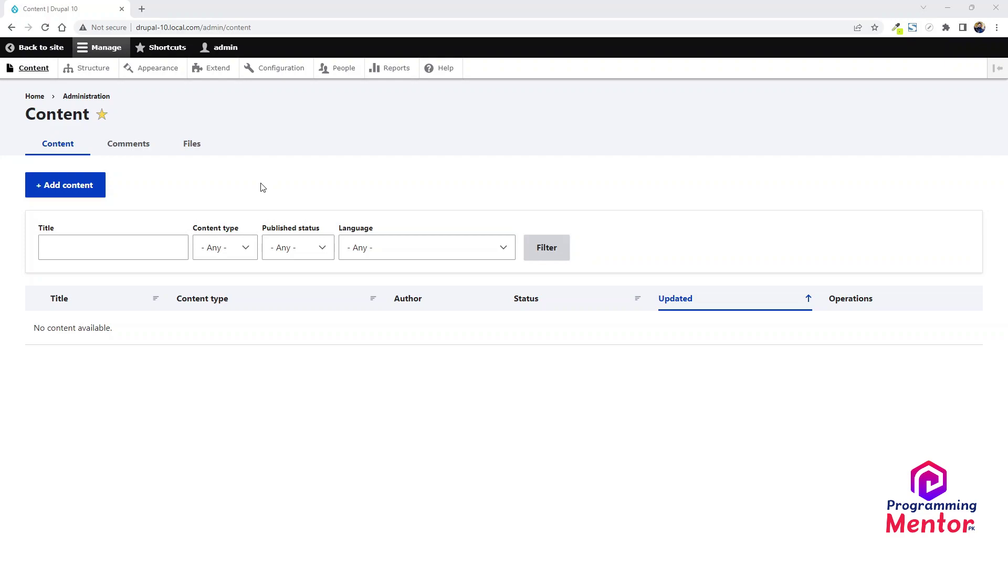
Start a new Basic page and enter "Home" as its title
click(61, 195)
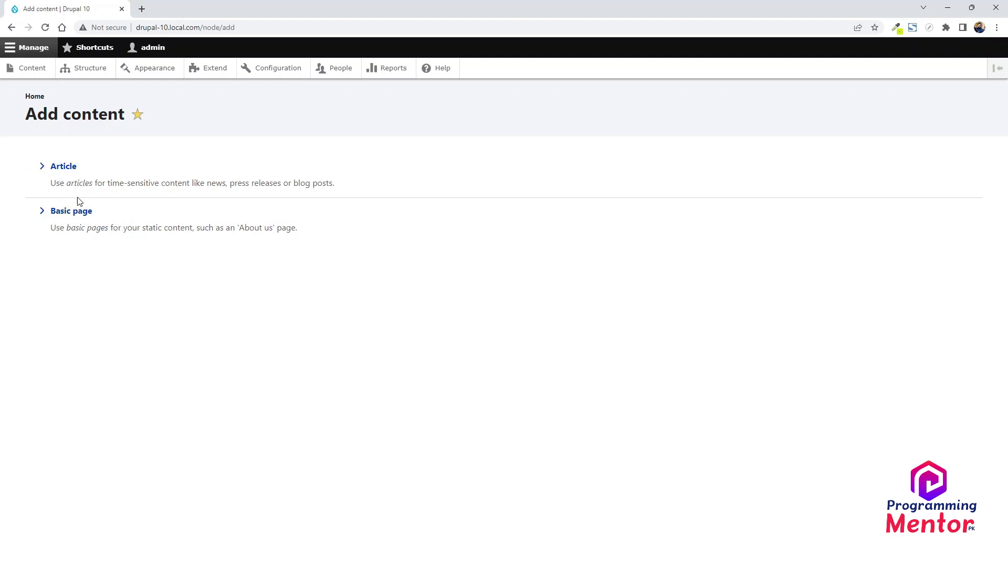
click(74, 215)
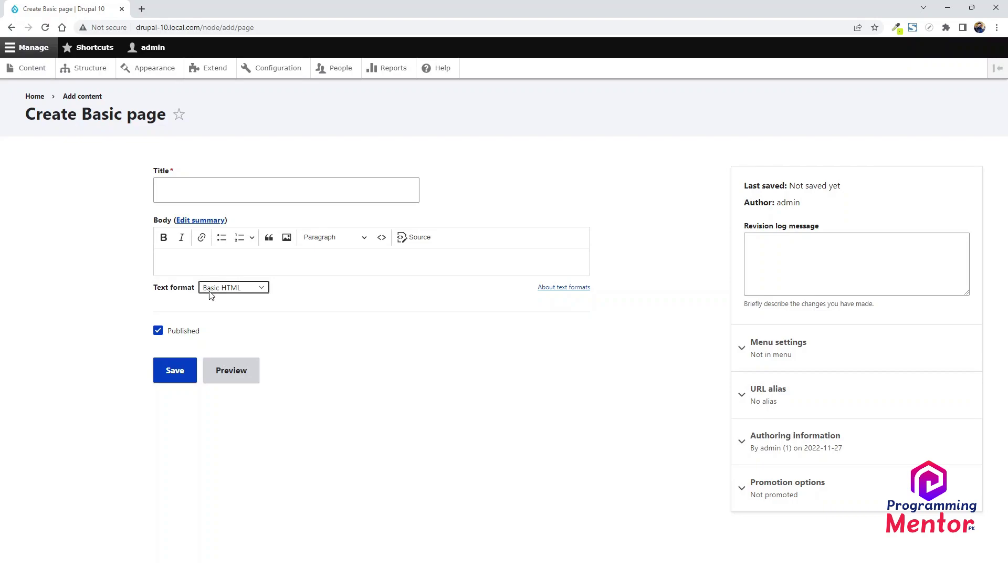
click(211, 190)
text(H)
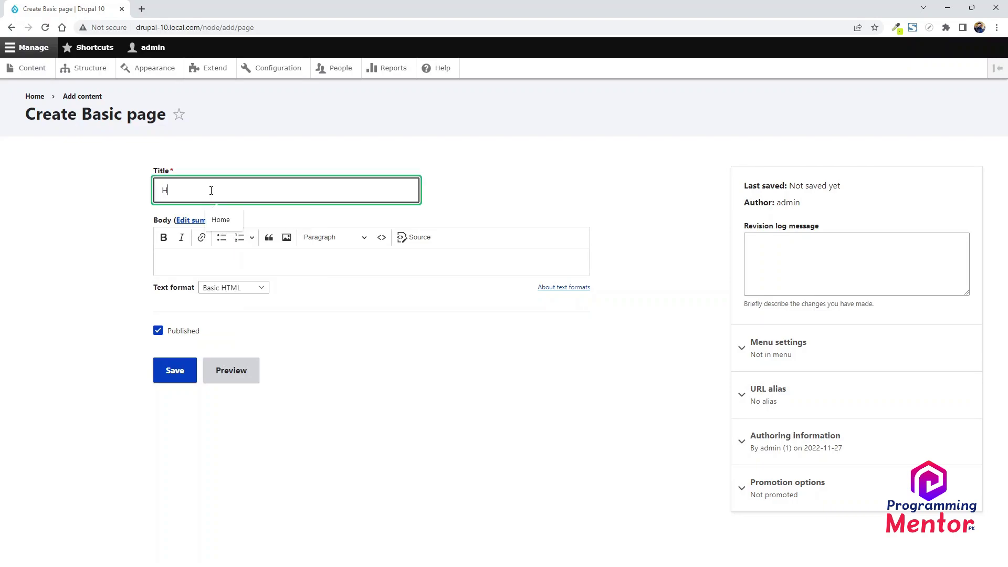
text(ome)
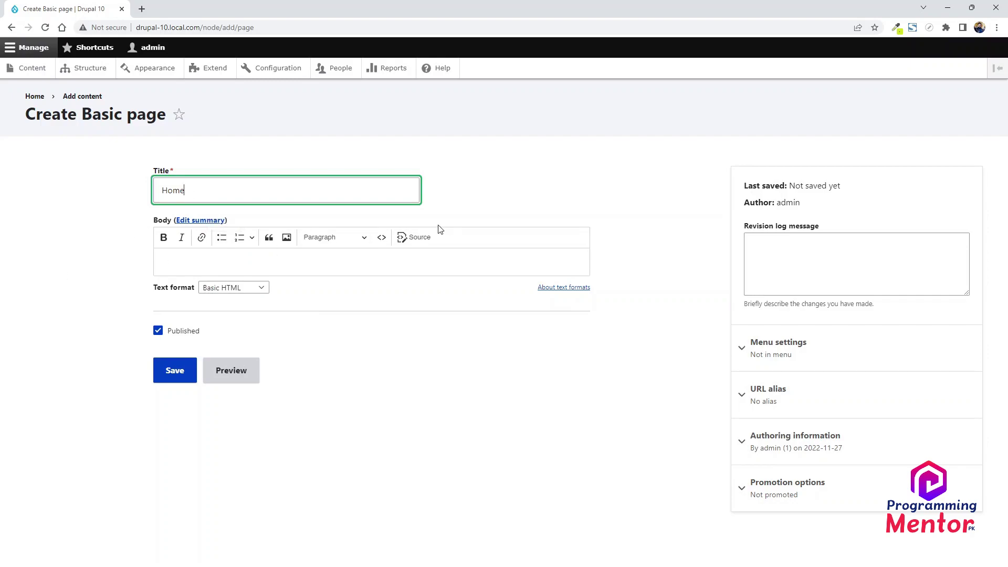
Set the body's text format to Full HTML
click(185, 261)
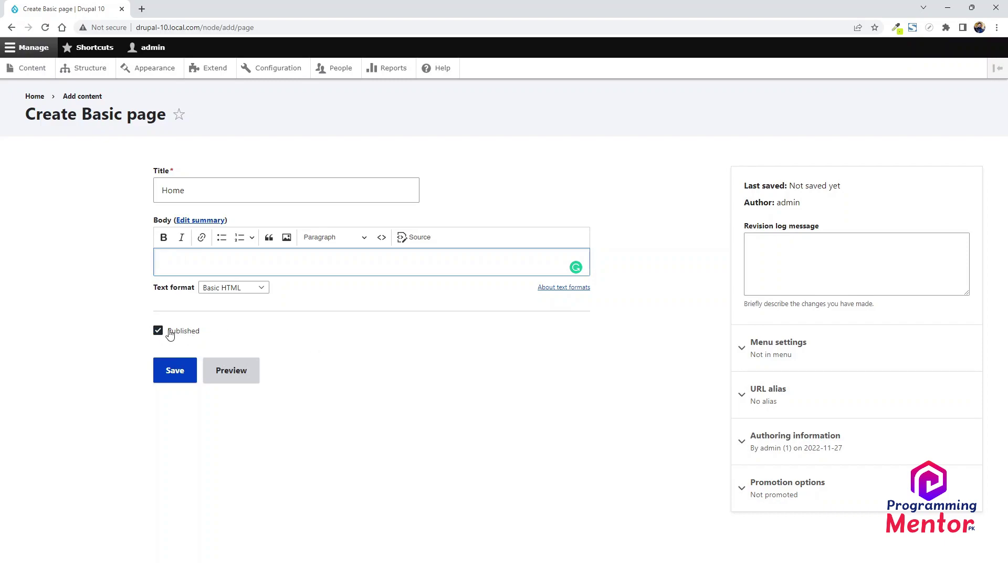
click(212, 290)
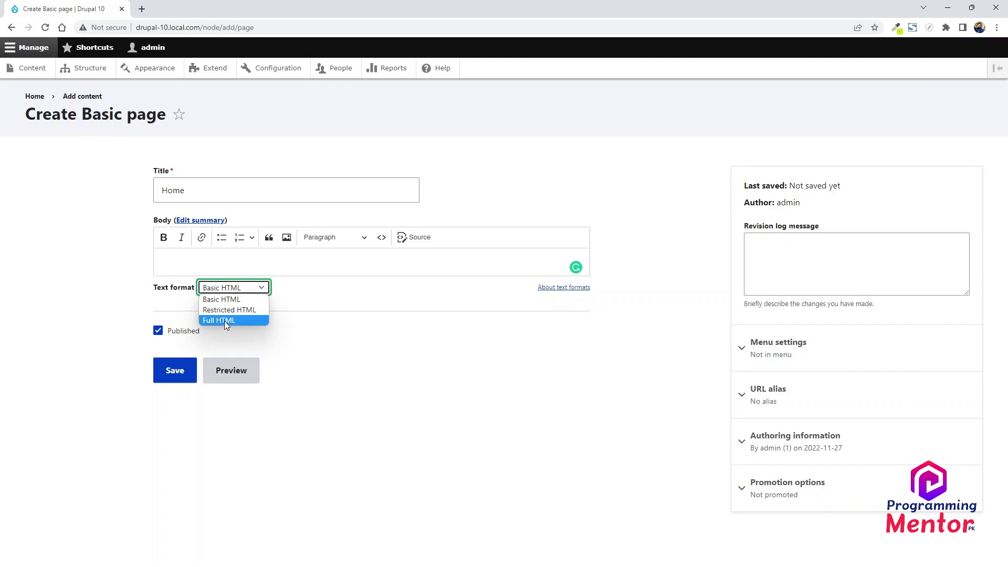
click(225, 320)
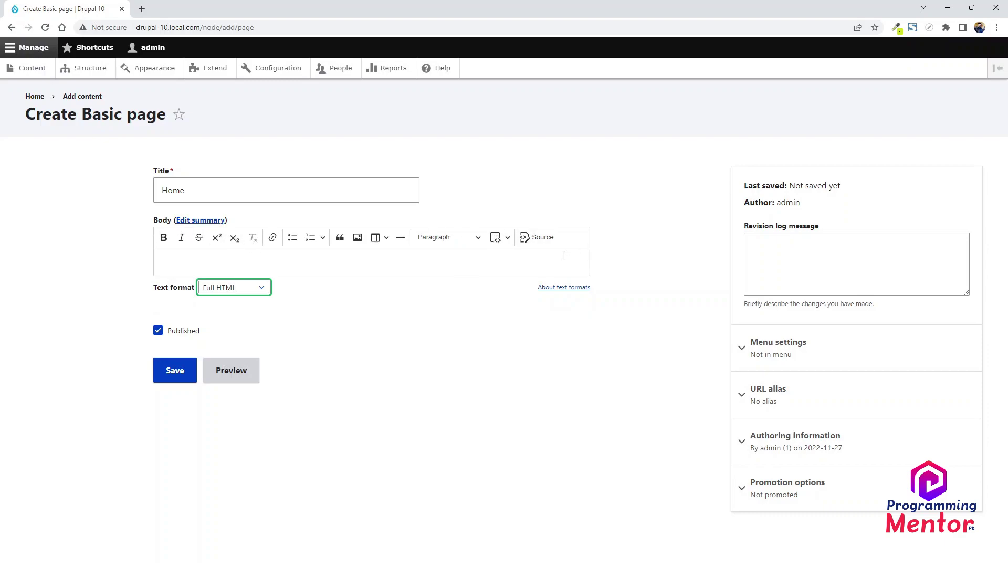
click(217, 257)
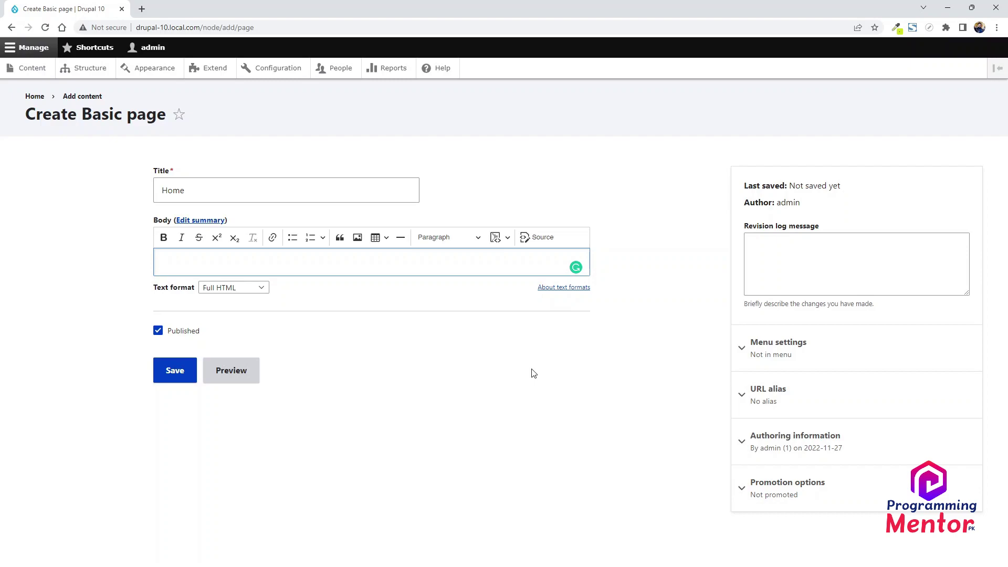
Review the new page's last-saved status, author and revision log message field
double_click(788, 202)
click(751, 189)
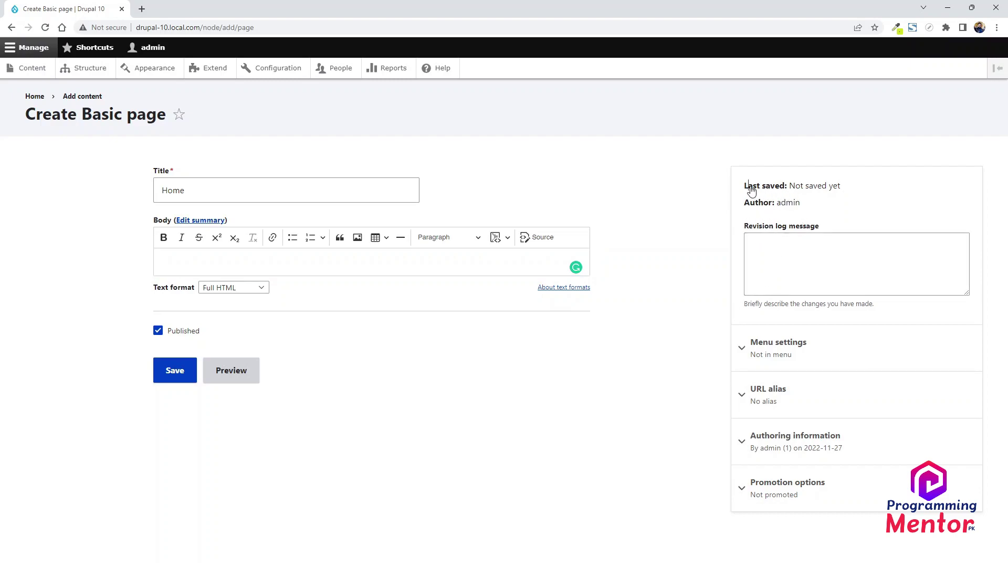
drag(749, 188, 863, 193)
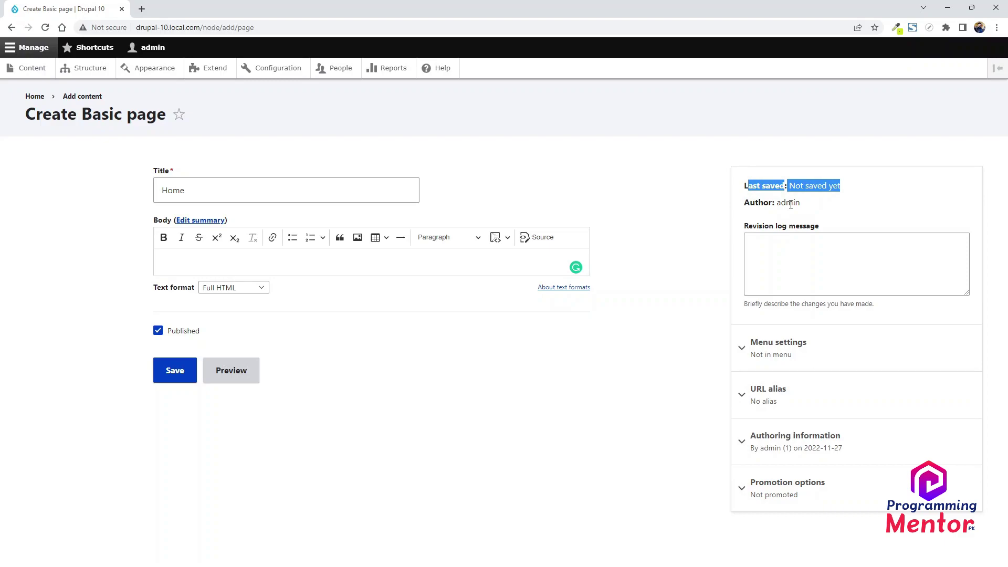
drag(789, 185, 840, 186)
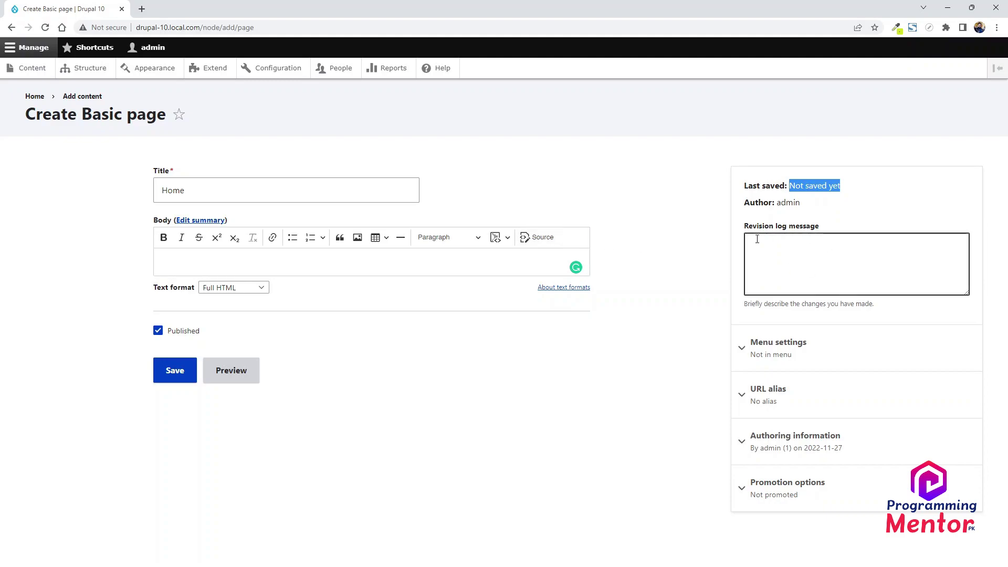
click(771, 256)
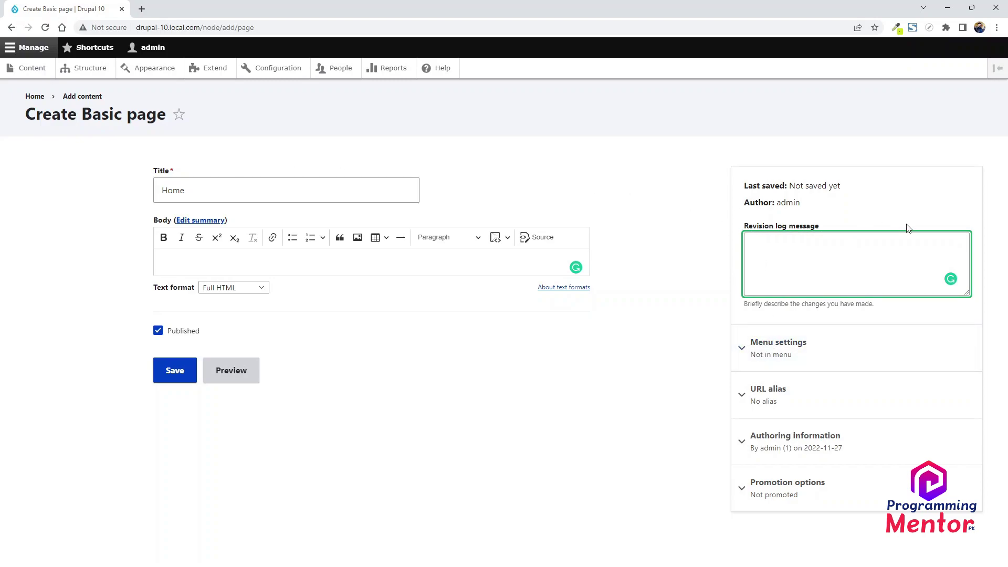
Provide a menu link for the page titled "Home", with <Main navigation> as its parent link
click(761, 346)
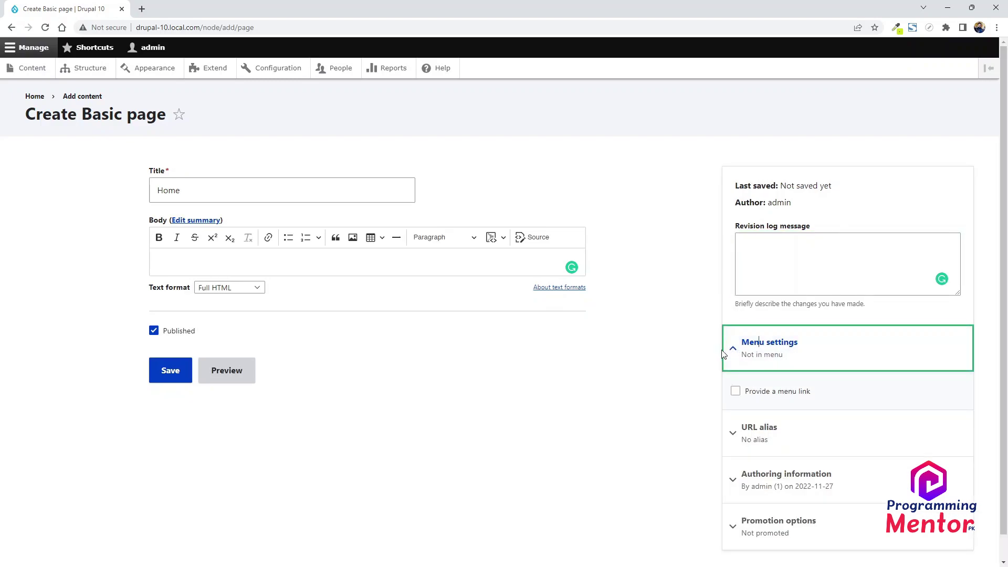
click(737, 393)
scroll(751, 431, down, 3)
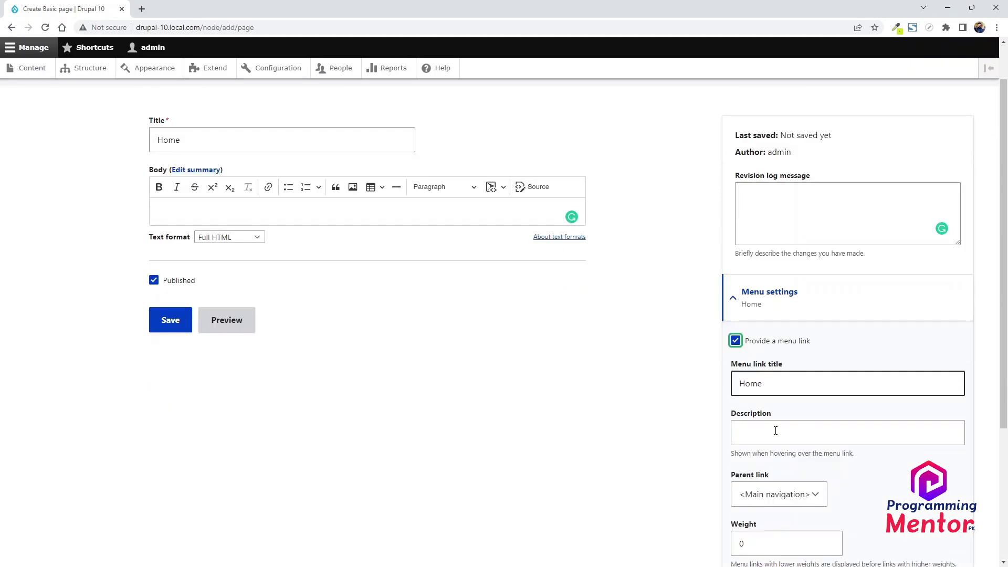
click(773, 262)
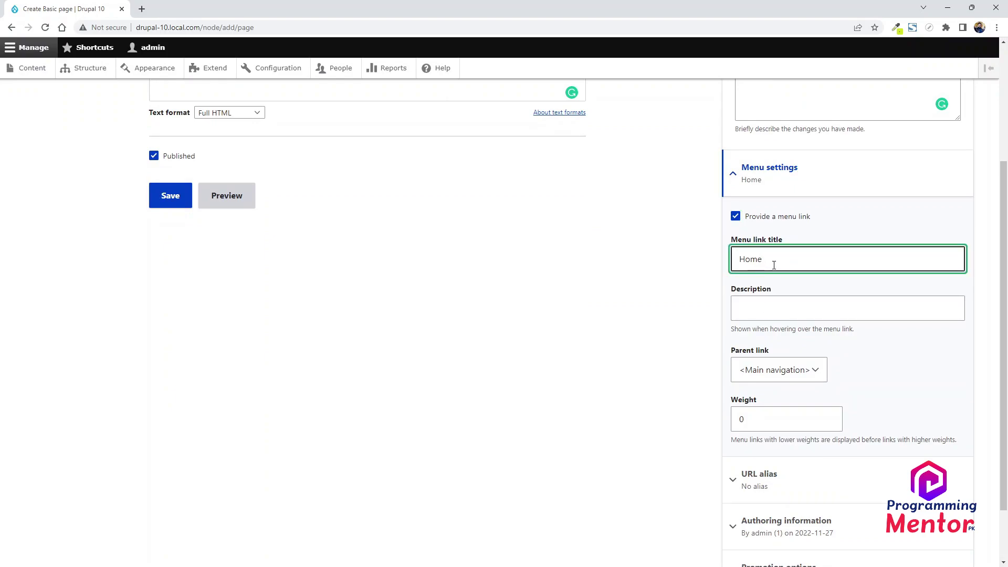
drag(770, 265, 719, 263)
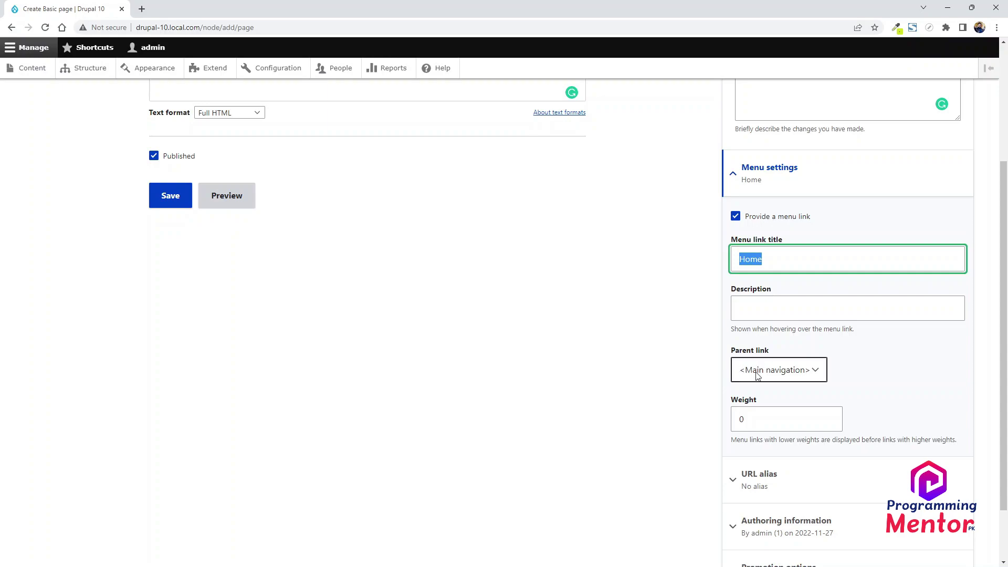
click(781, 375)
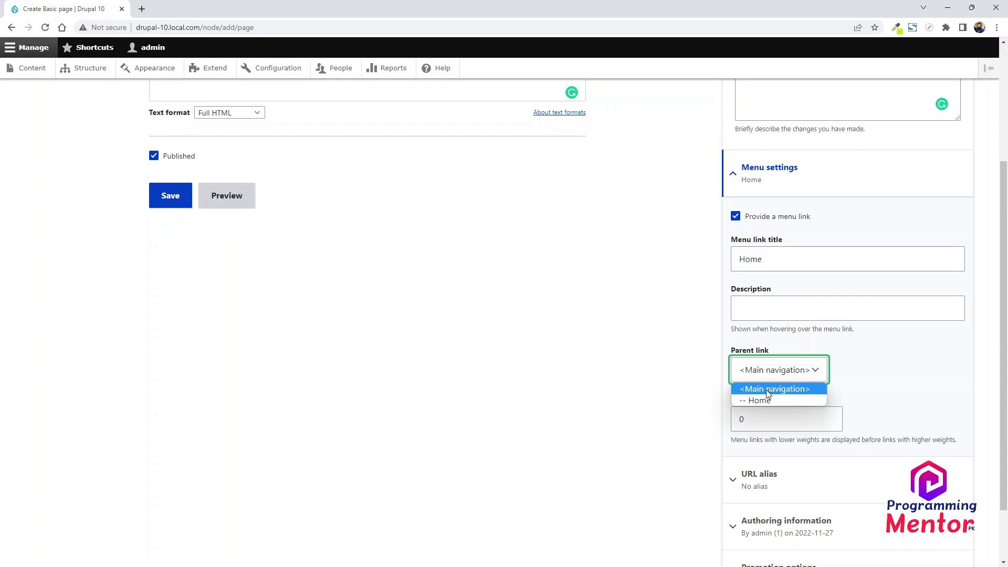
click(653, 371)
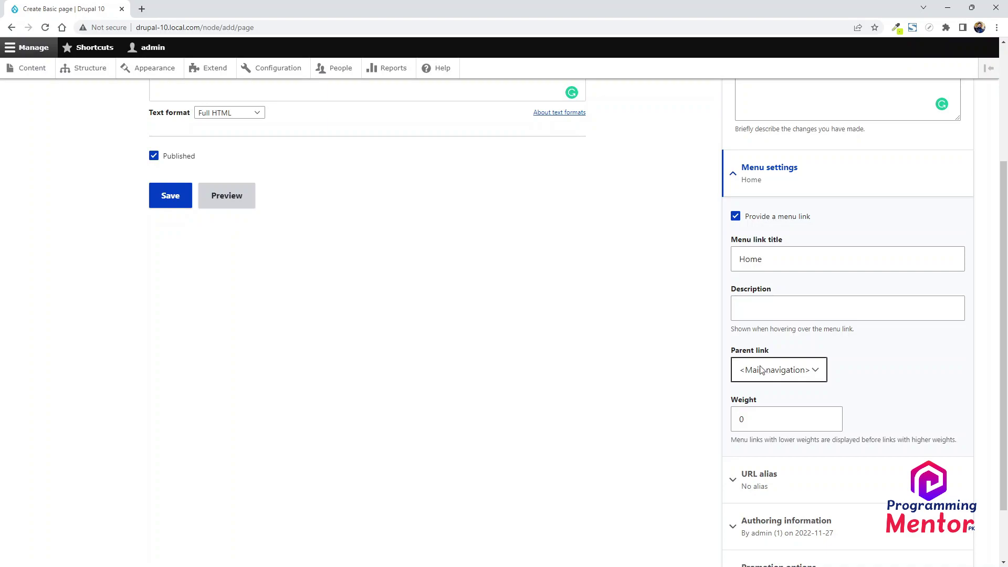
Set the menu link's weight to -1 and save the page
double_click(756, 418)
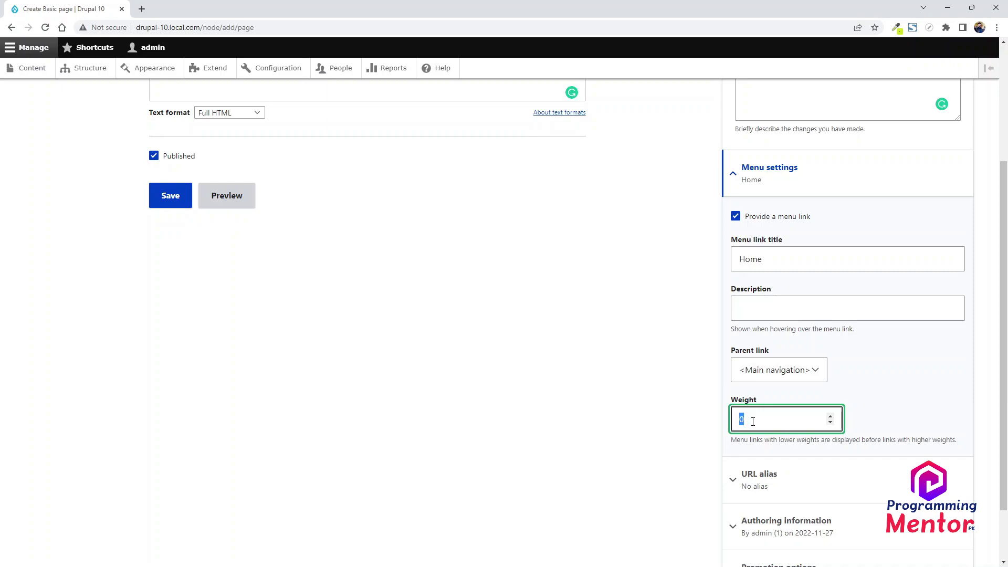
text(-1)
scroll(753, 421, down, 1)
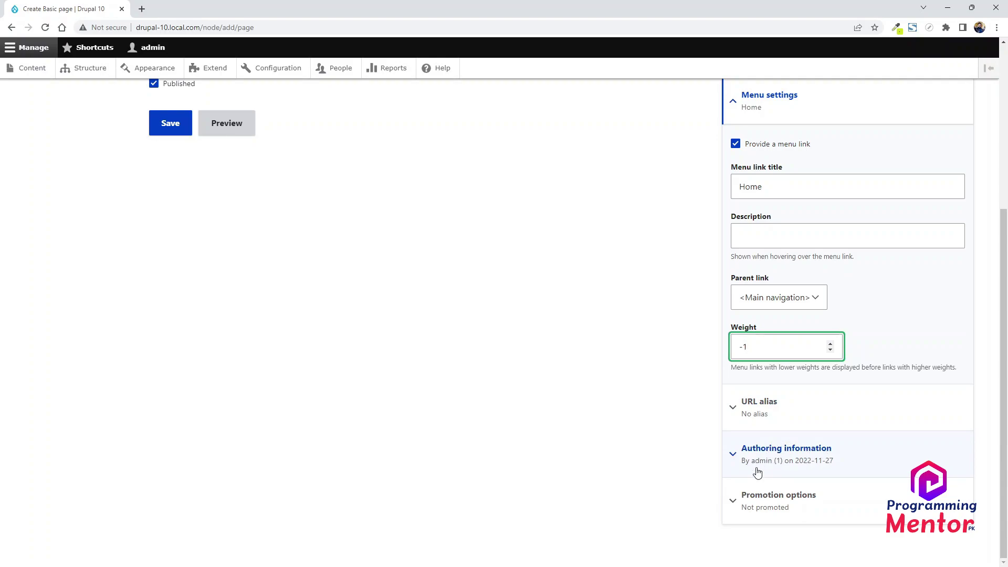
scroll(165, 230, up, 2)
click(167, 219)
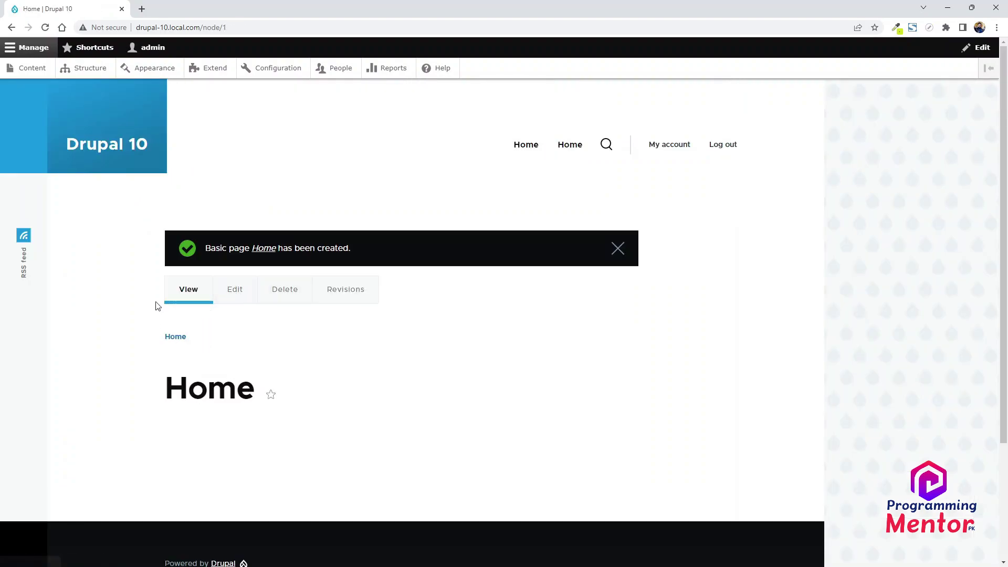
Reopen the Home page for editing, check its last-saved date, and set its URL alias to /home
click(243, 293)
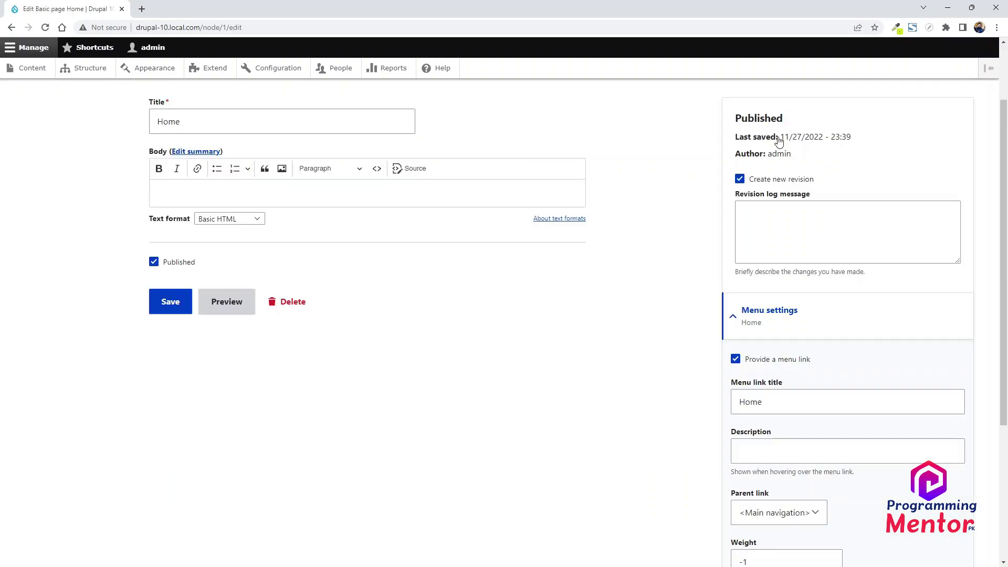
drag(785, 138, 866, 143)
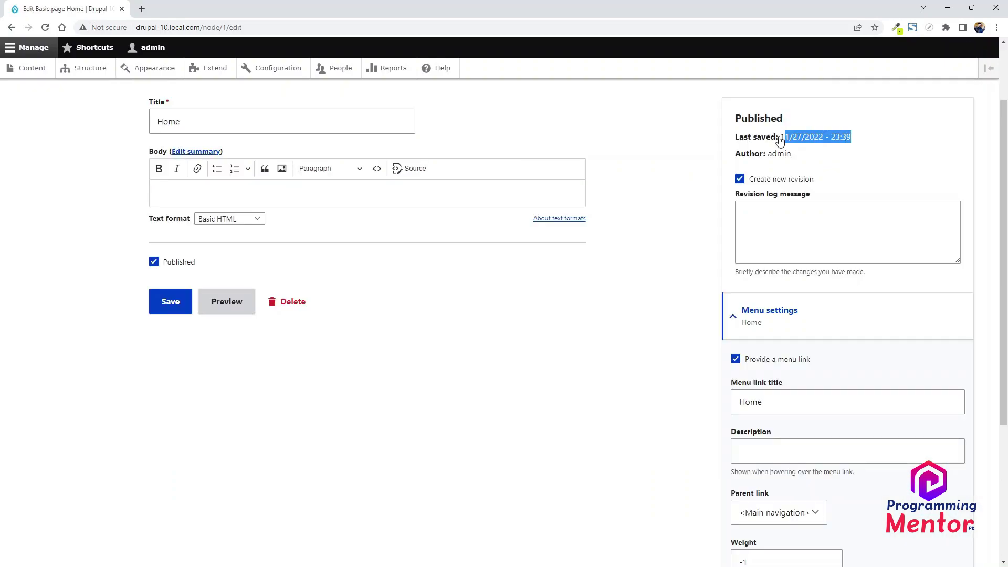
scroll(769, 297, down, 2)
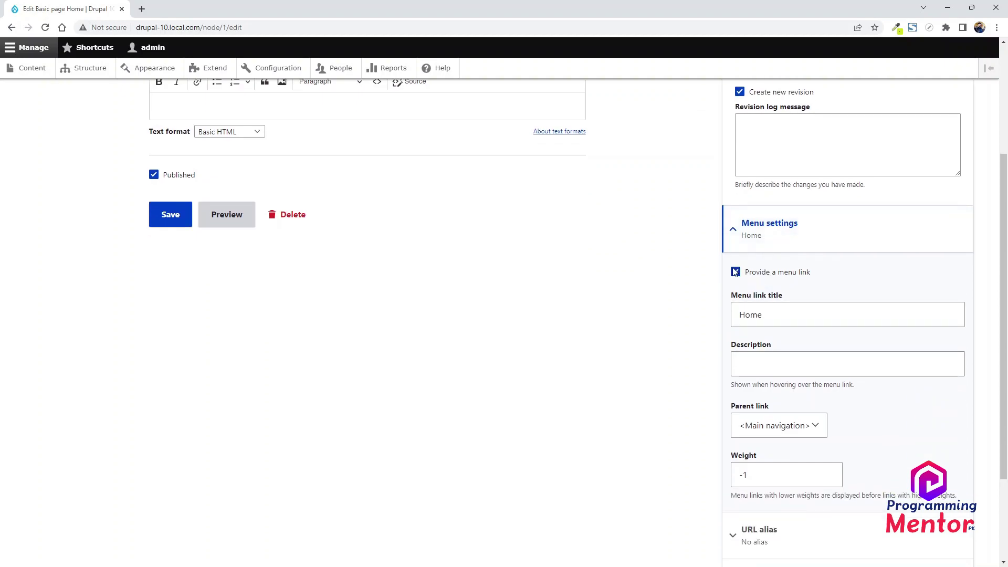
scroll(778, 359, down, 1)
scroll(778, 359, down, 2)
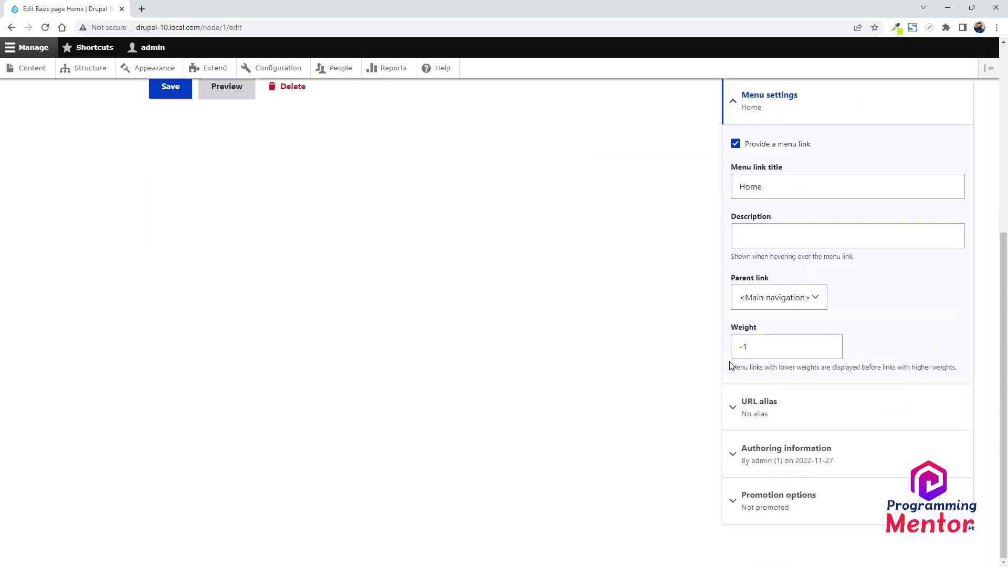
click(765, 414)
scroll(765, 438, down, 2)
click(766, 373)
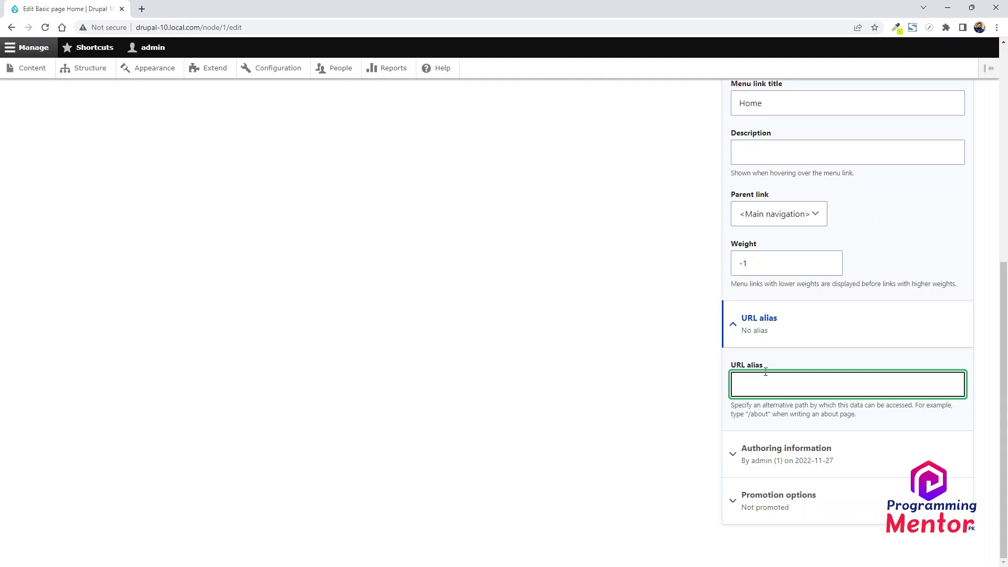
text(/home)
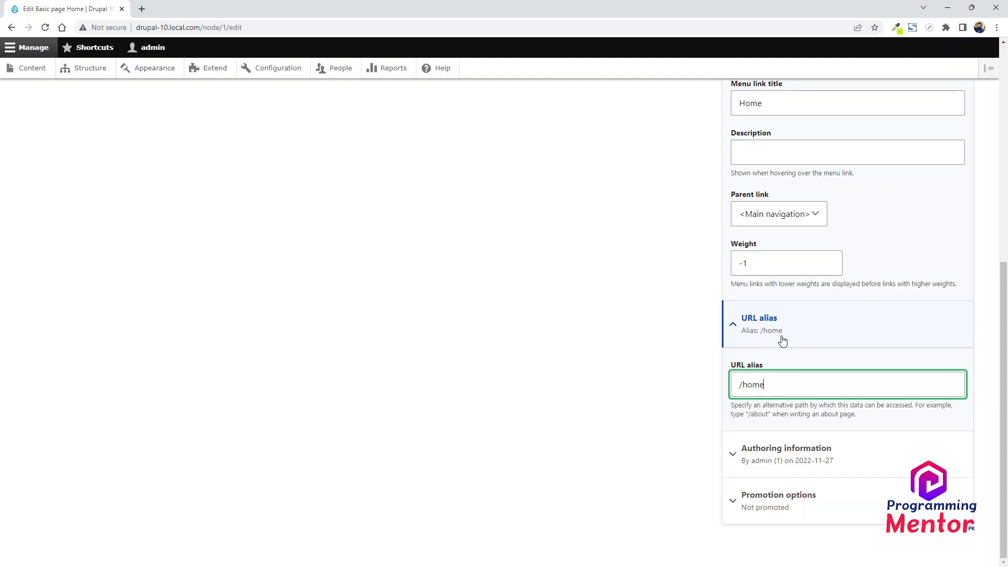
drag(204, 27, 228, 30)
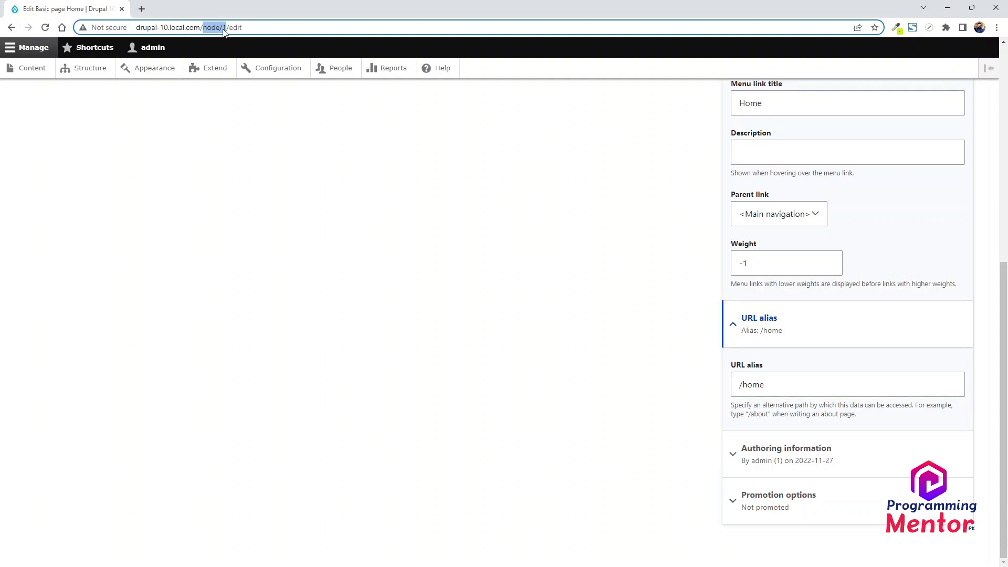
click(771, 389)
Enable "Promoted to front page" in the page's promotion options and save it
click(767, 512)
scroll(677, 504, down, 2)
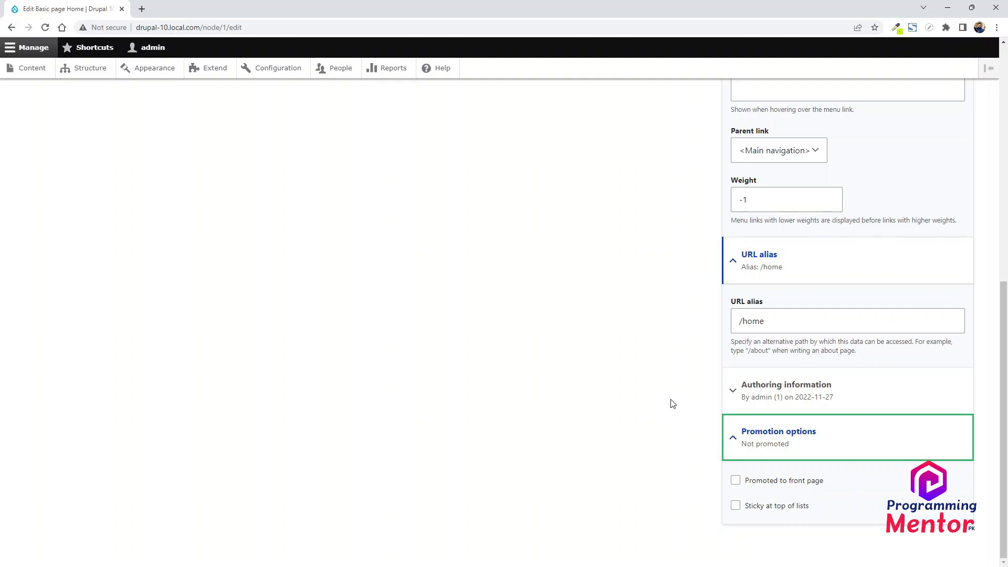
click(736, 481)
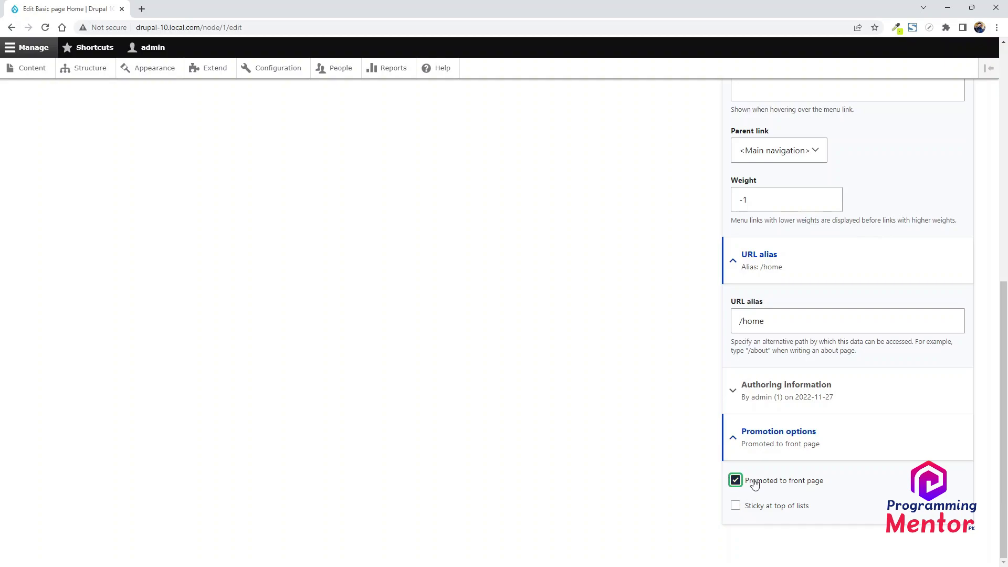
scroll(382, 378, up, 8)
click(174, 377)
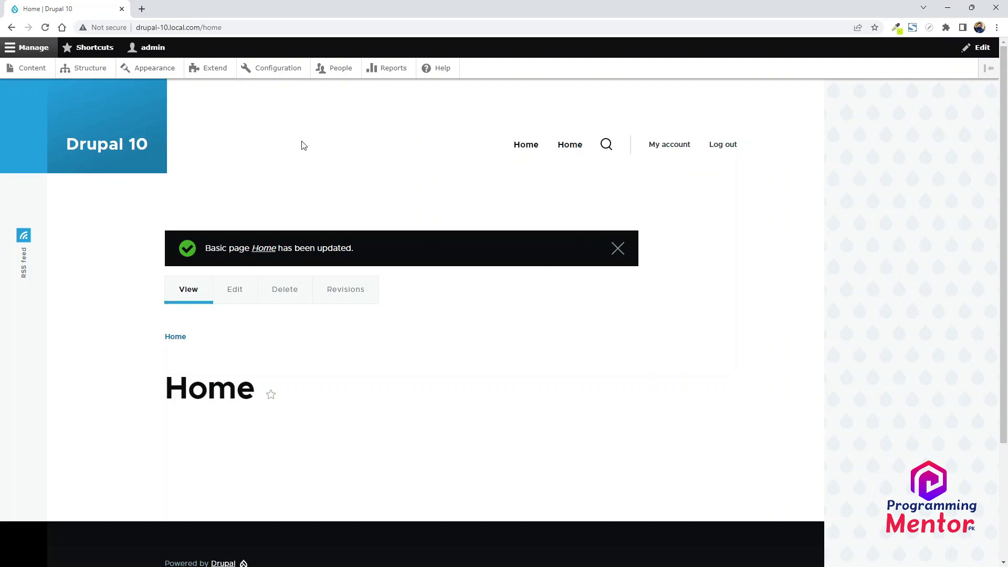
Open the Home page from the site's front page for editing and enter "This is front page" as its body text
click(94, 152)
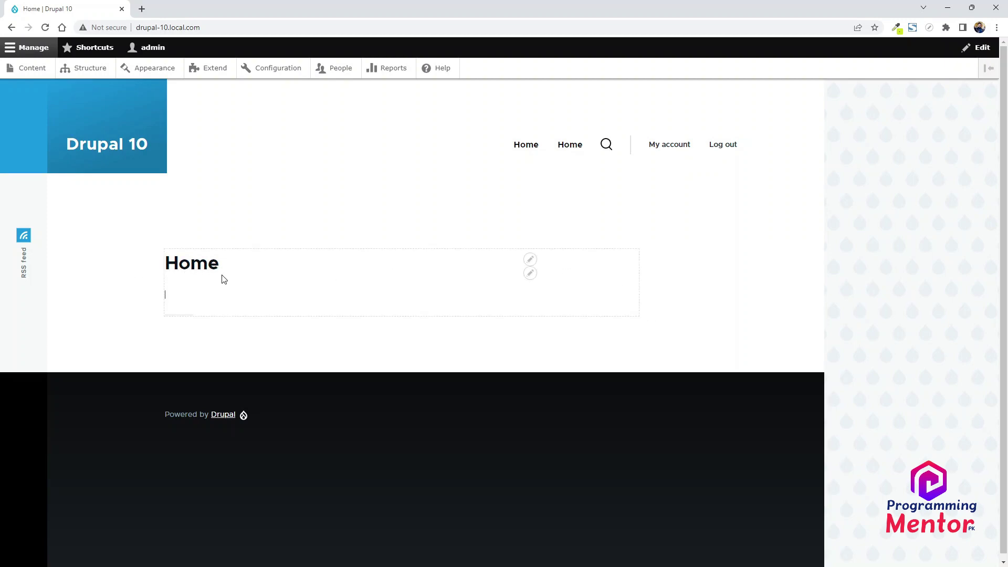
click(192, 274)
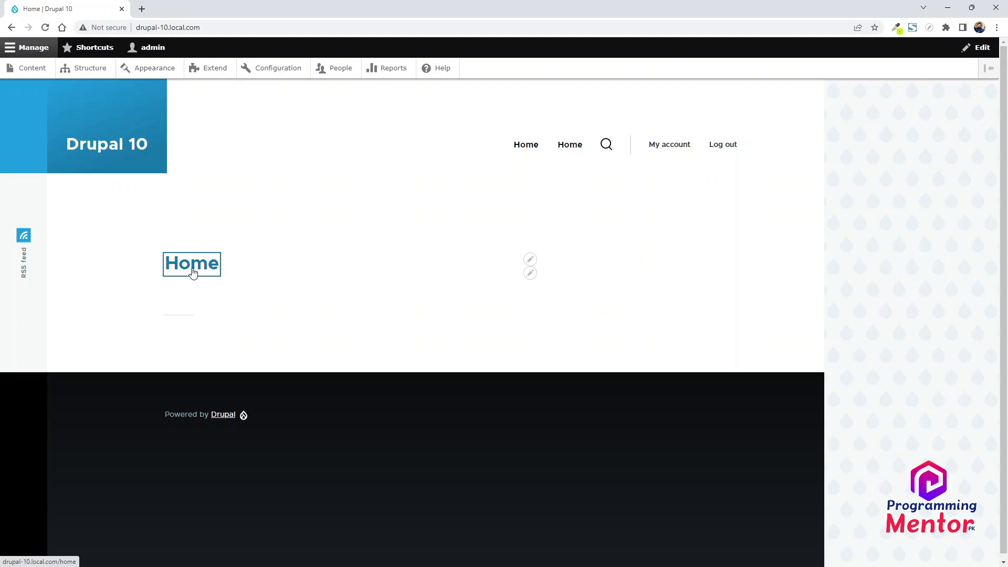
click(236, 243)
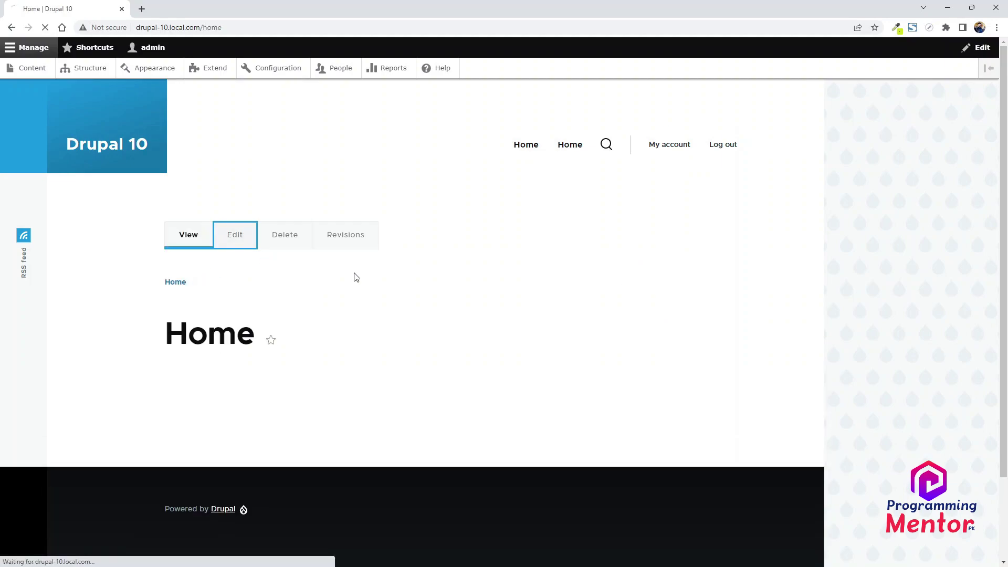
scroll(226, 205, down, 1)
click(183, 185)
text(This is front page)
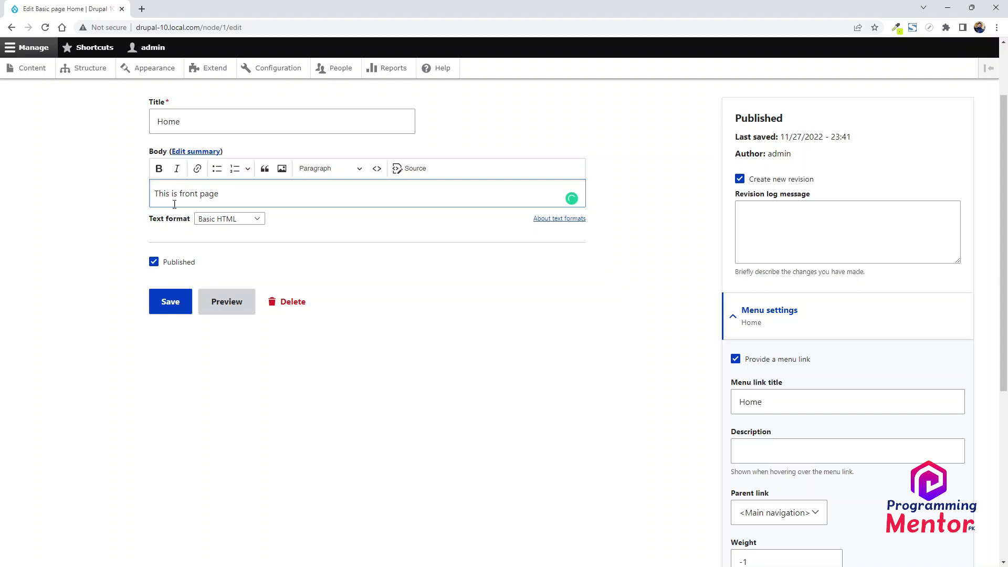
Save the Home page and view its title and body text on the site's front page
click(169, 304)
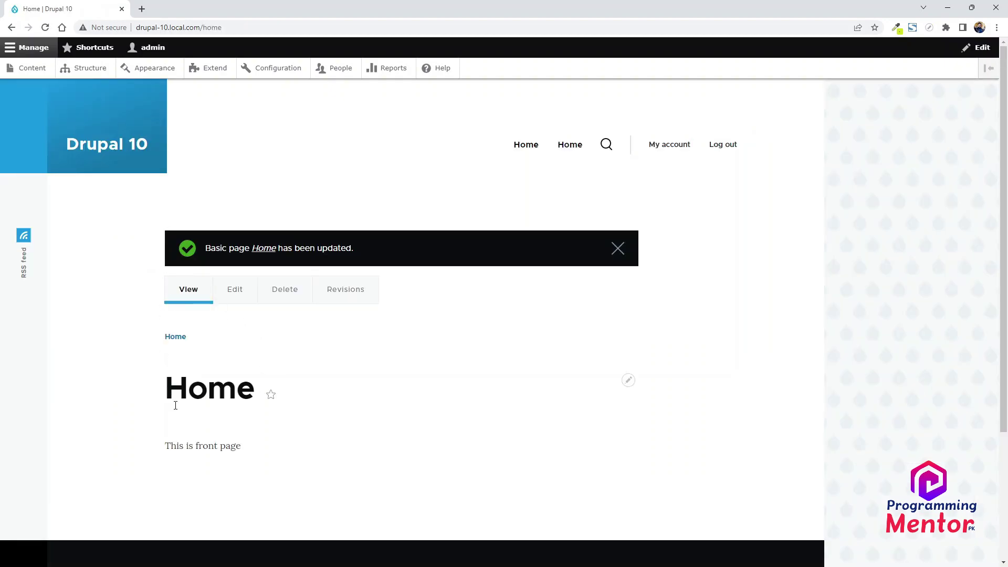
click(113, 146)
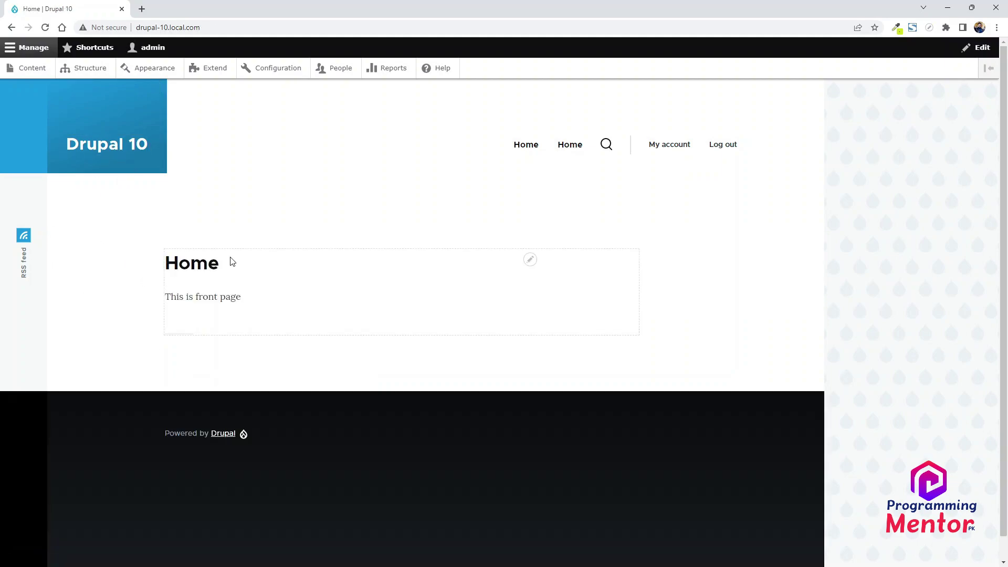
drag(497, 268, 574, 340)
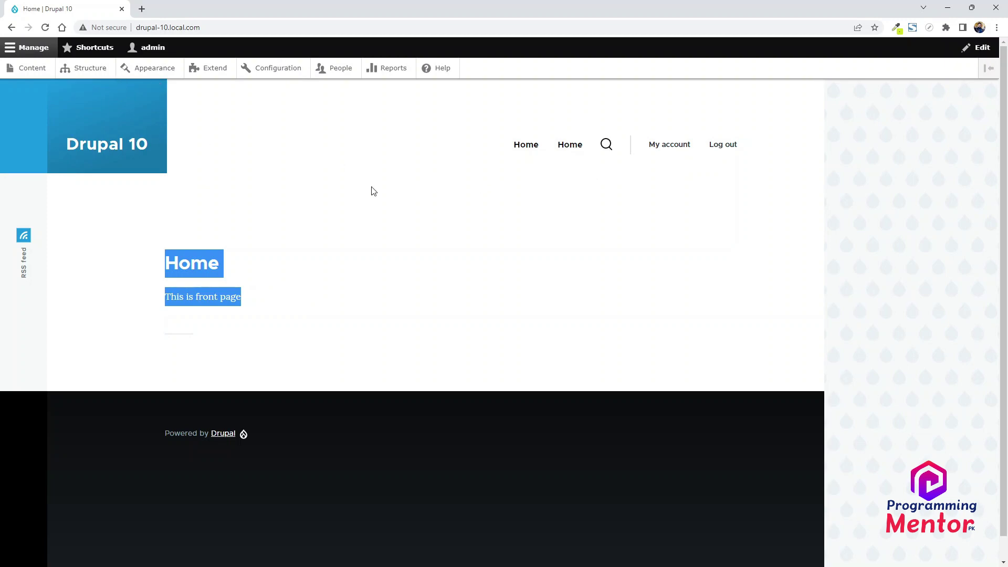
Set the default front page to /node/1 in the basic site settings and save the configuration
click(278, 73)
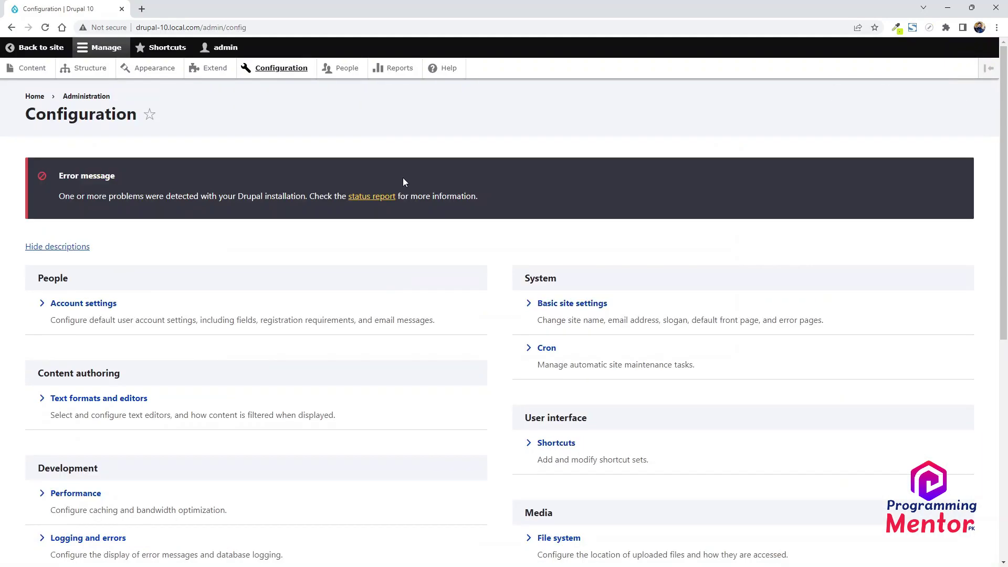
click(572, 304)
click(198, 441)
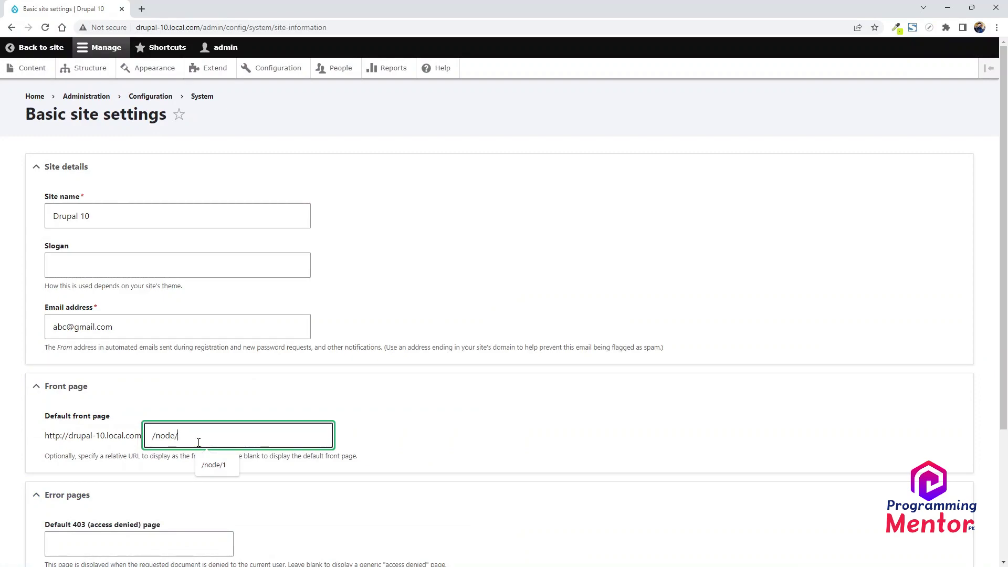
text(/1)
scroll(212, 437, down, 3)
click(83, 500)
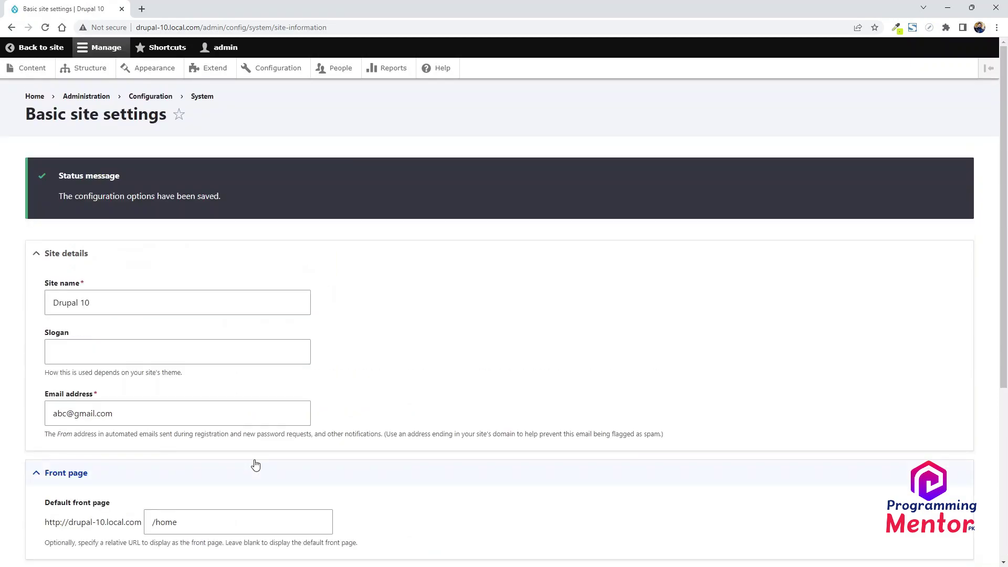
Go to the site's front page and examine the heading and body text shown there
click(35, 96)
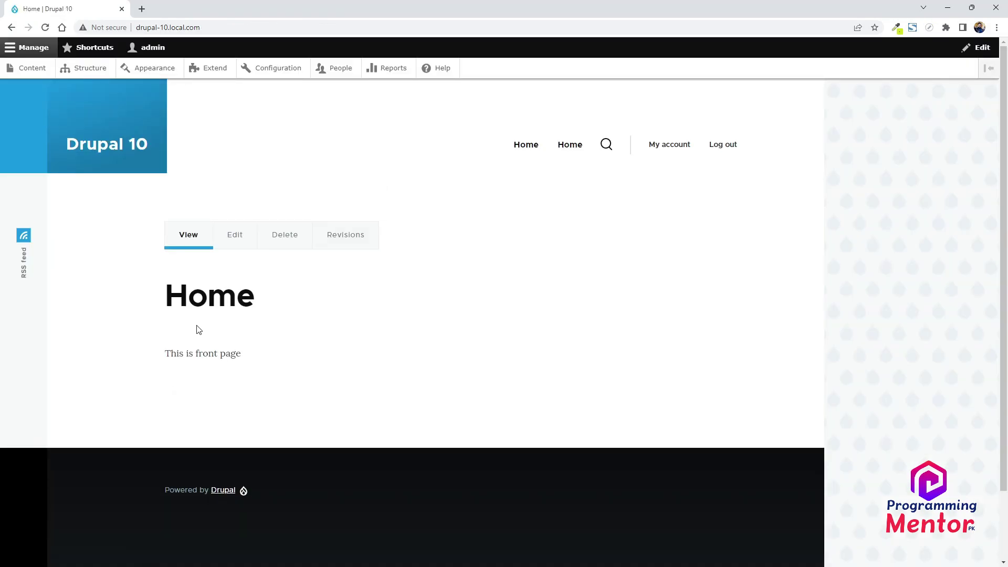
drag(140, 286, 349, 396)
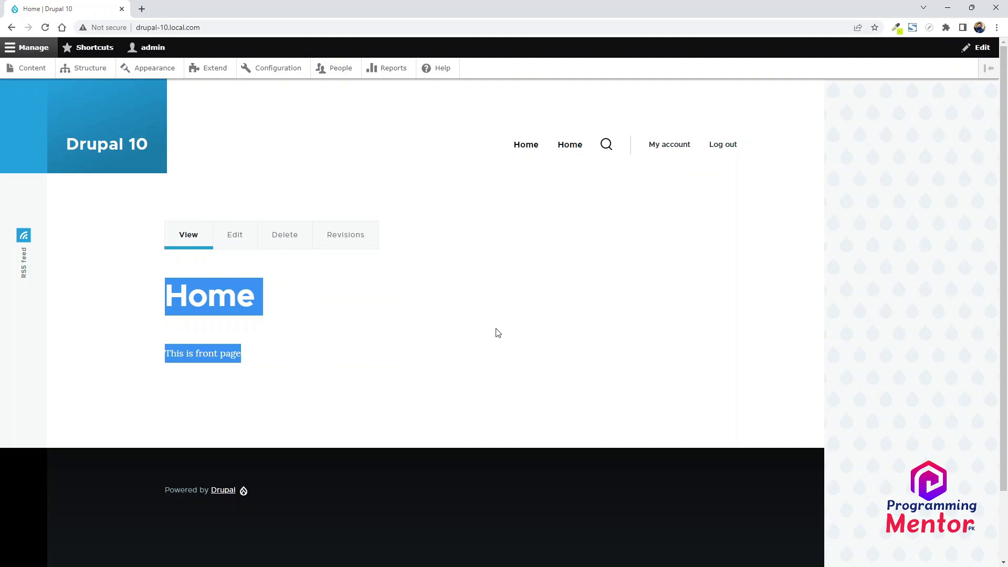
click(150, 359)
drag(150, 359, 303, 353)
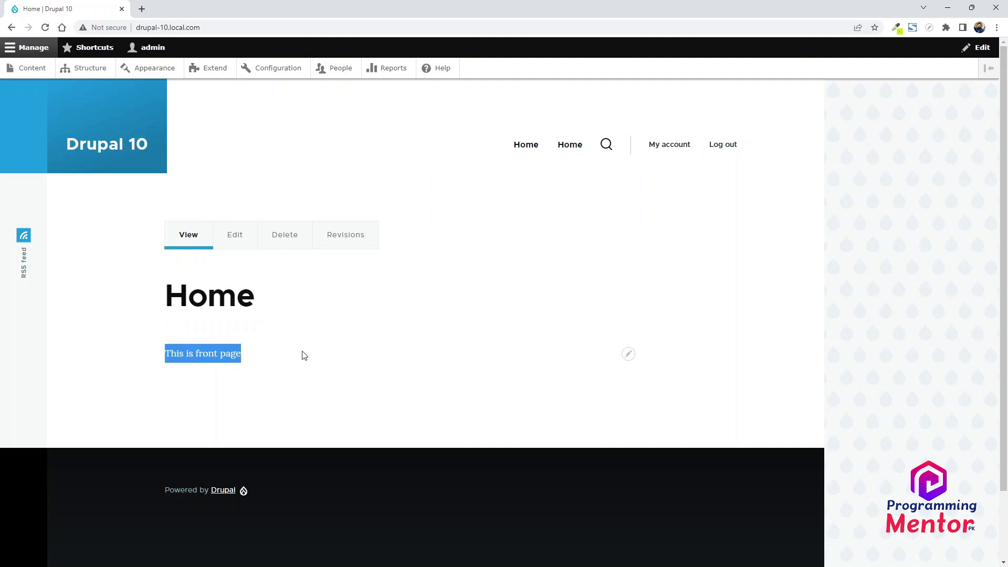
double_click(207, 296)
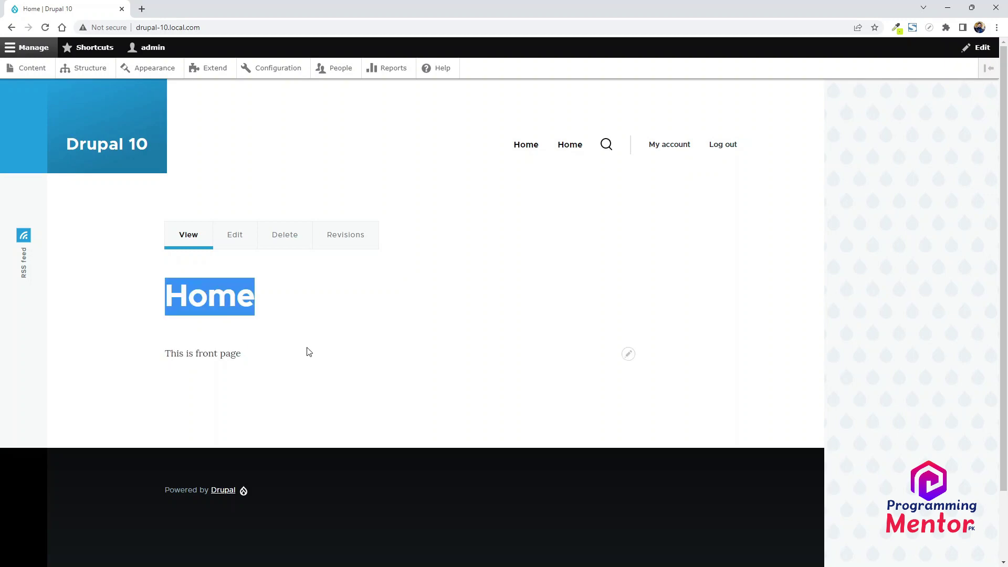
click(261, 363)
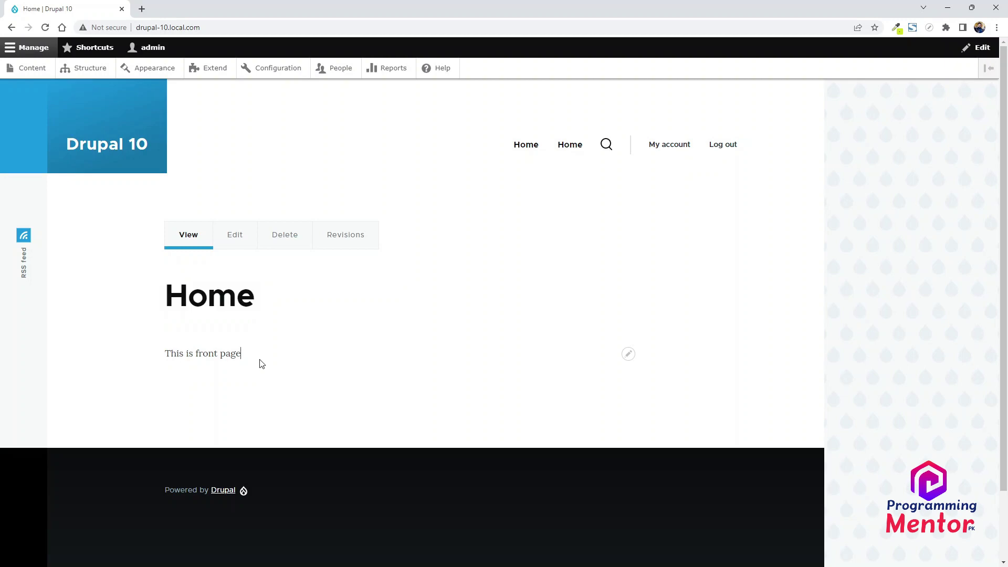
Create a new basic page titled "About" with the body text "This is about page"
click(27, 70)
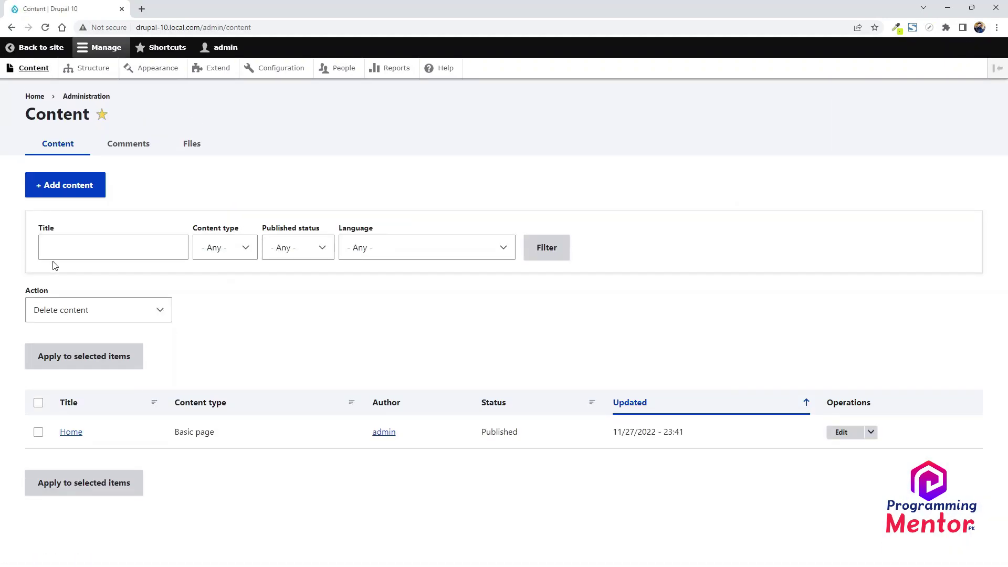
click(96, 194)
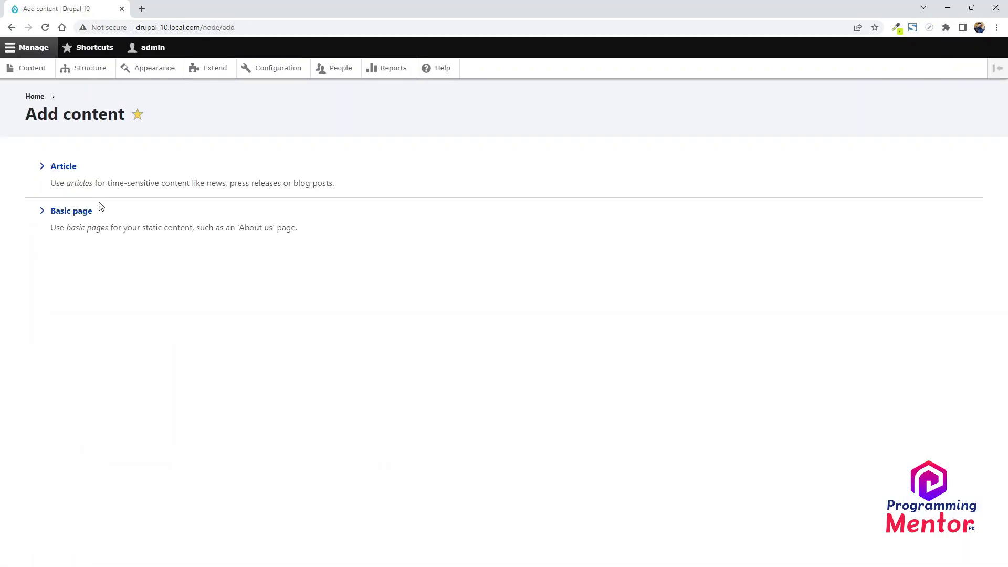
click(69, 212)
click(206, 186)
text(A)
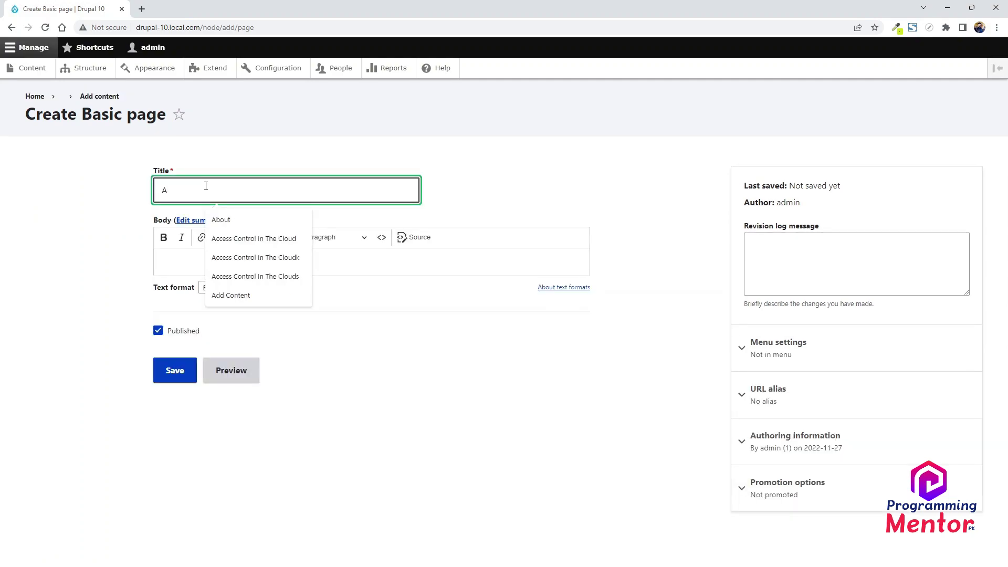
text(bout)
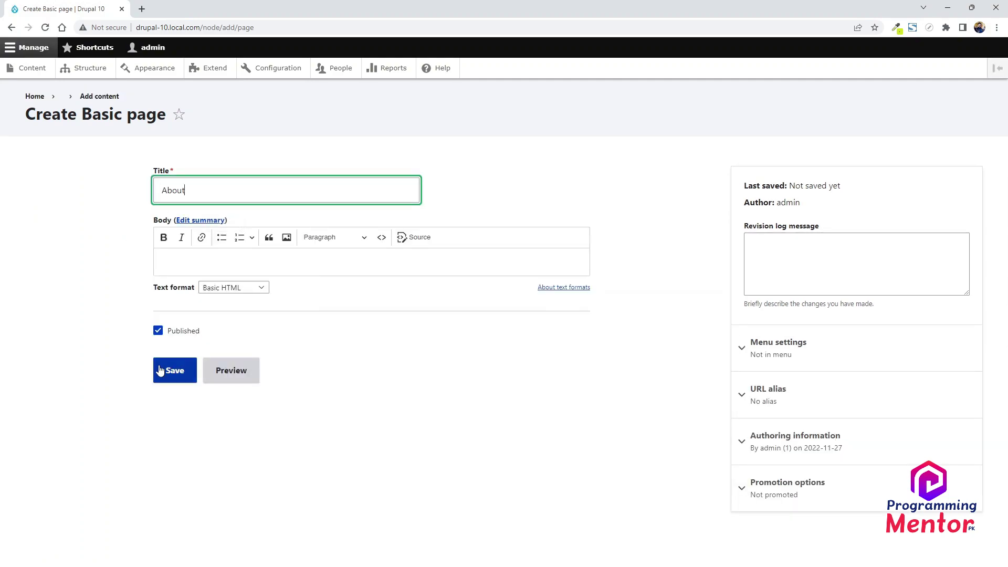
click(186, 257)
text(This is ab)
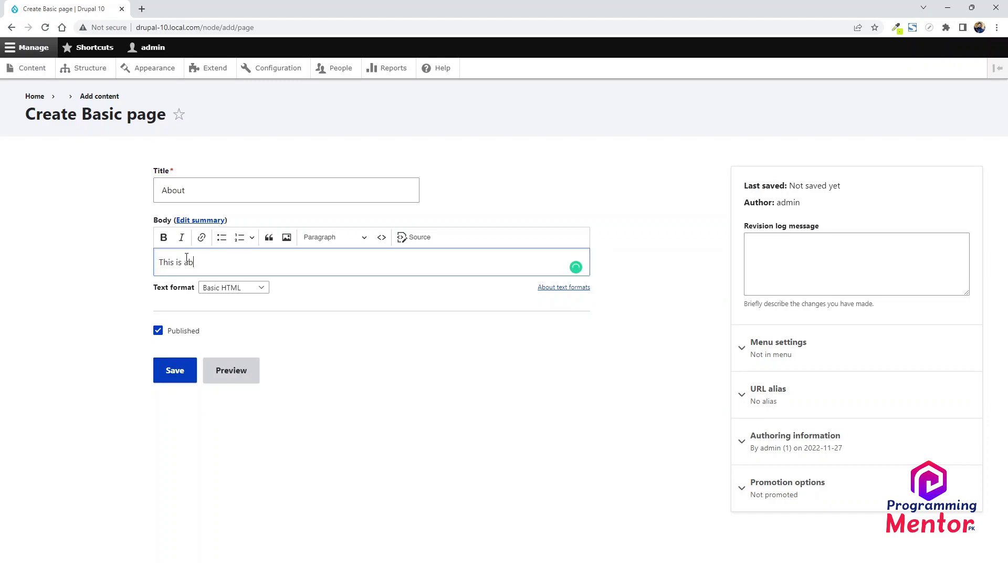
text(out page)
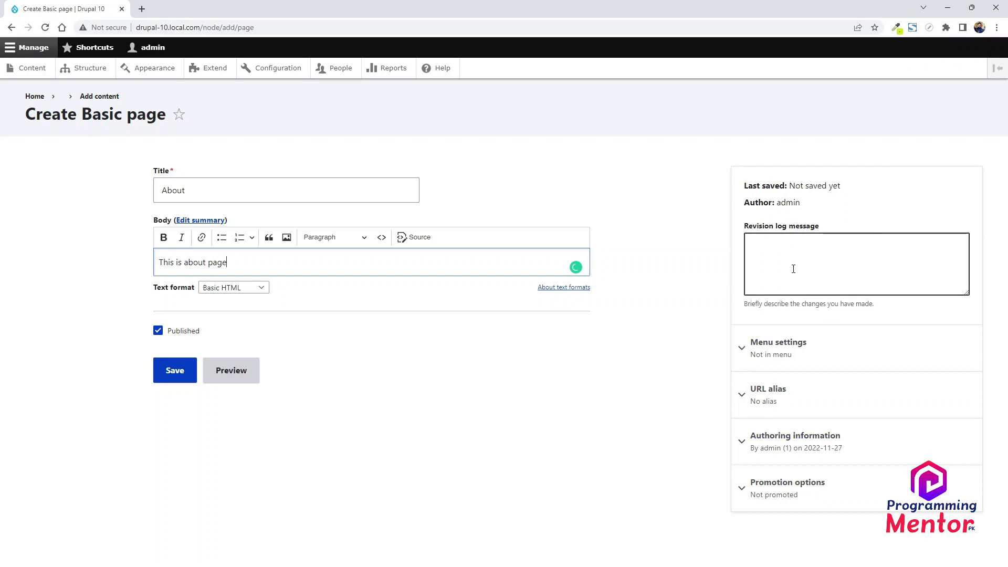
Provide a menu link for the About page and set its URL alias to /about
click(773, 367)
click(735, 392)
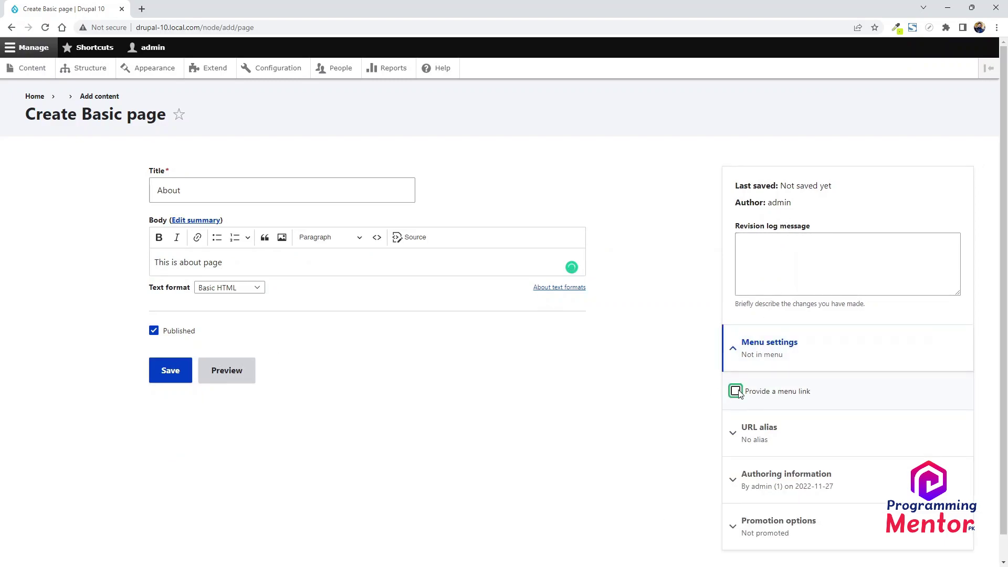
scroll(670, 398, down, 3)
scroll(739, 425, down, 2)
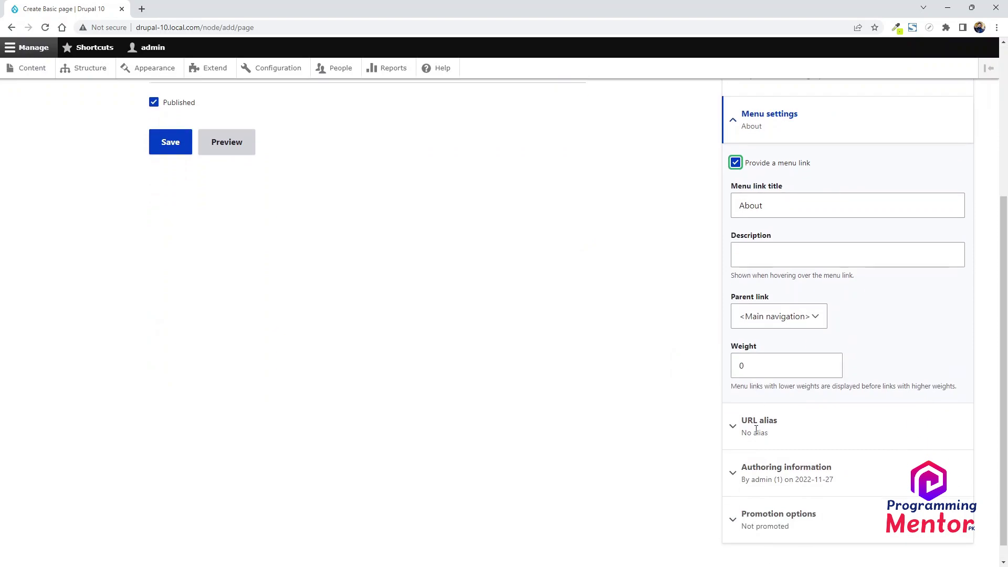
click(756, 404)
scroll(687, 415, down, 2)
click(769, 382)
text(/about)
Enable "Promoted to front page" and "Sticky at top of lists" for the About page and save it
click(732, 497)
scroll(729, 472, down, 1)
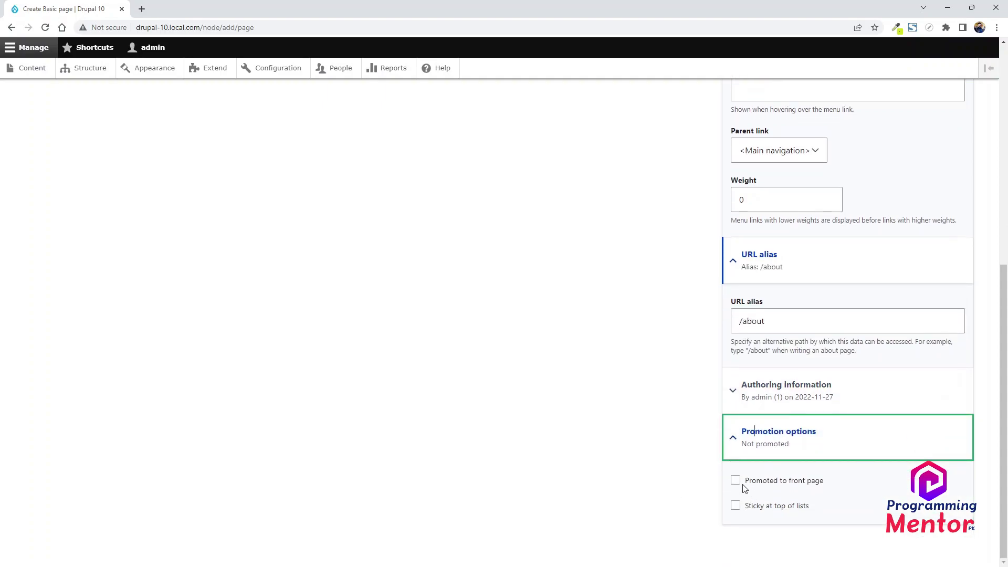
click(735, 480)
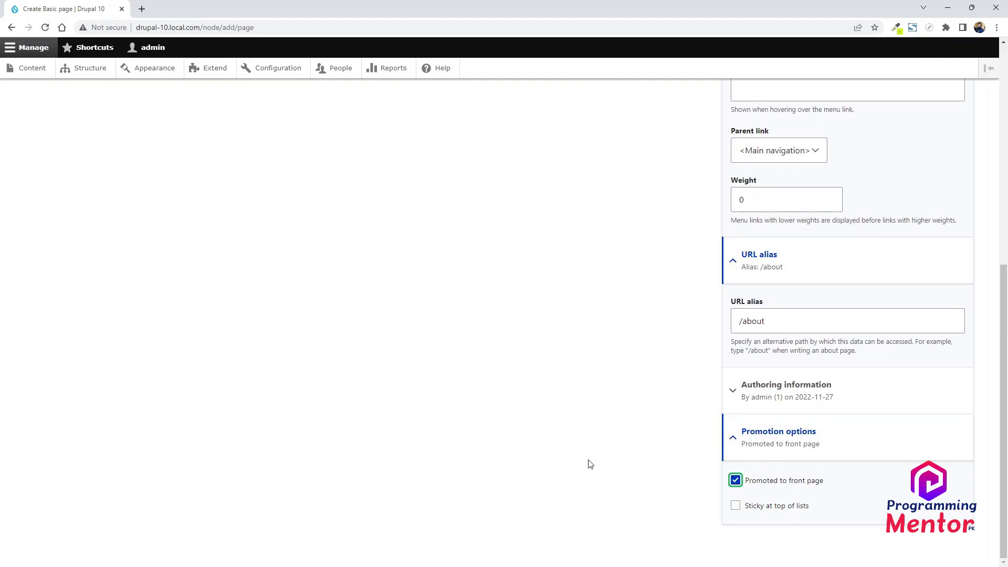
click(735, 506)
scroll(530, 391, up, 8)
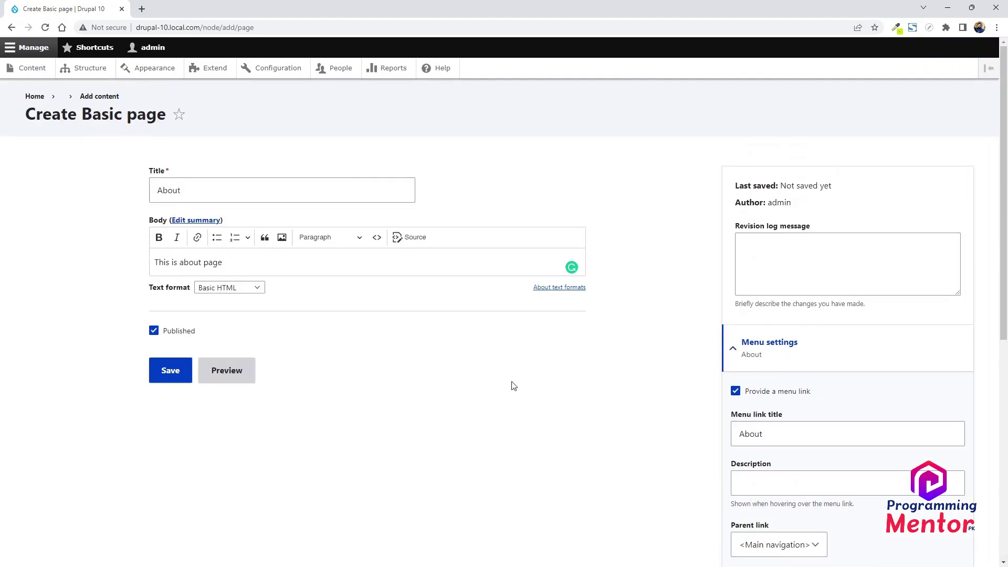
key(Tab)
key(Return)
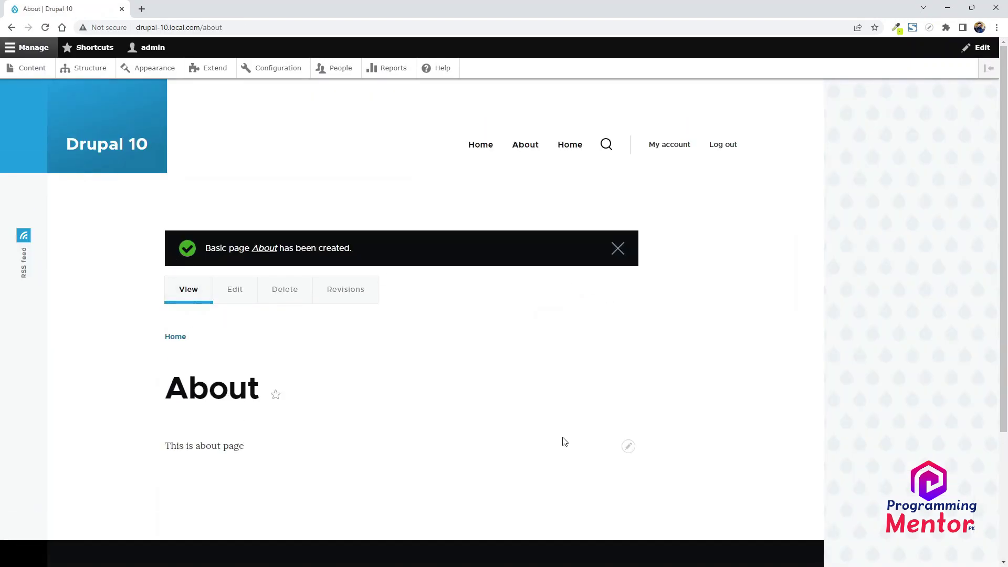
Return to the site's front page and check which page content it displays
click(286, 77)
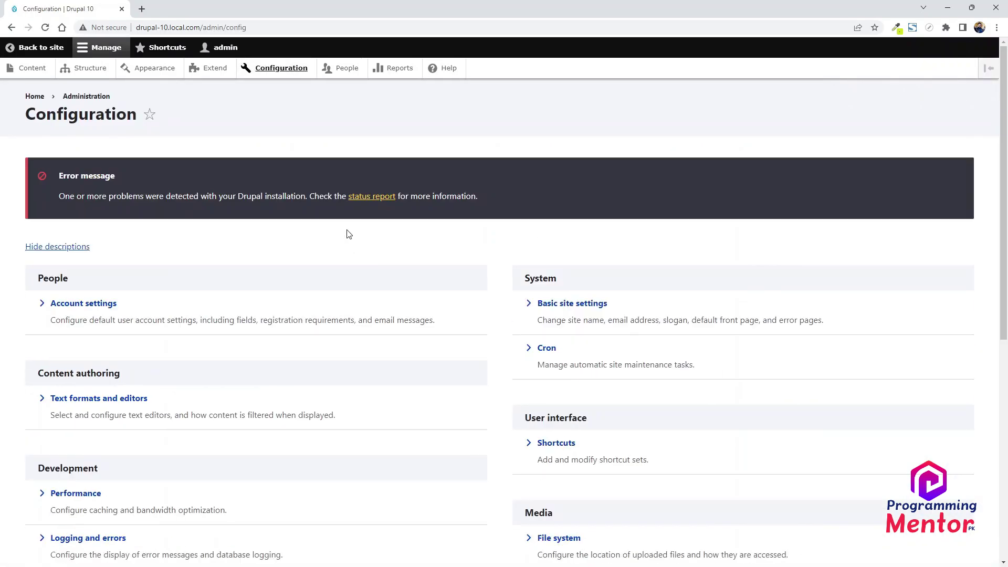
click(34, 96)
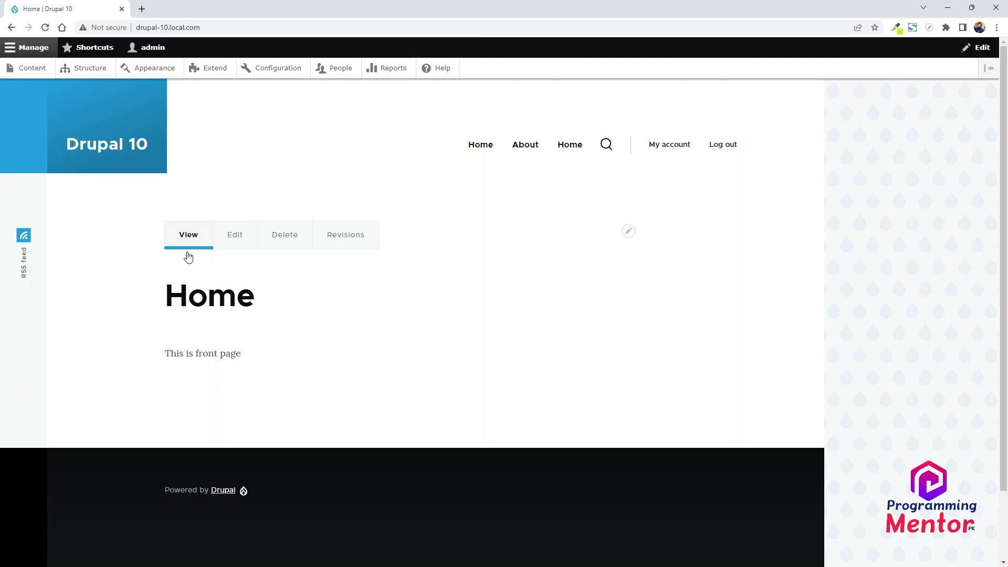
drag(140, 289, 334, 405)
click(346, 409)
Set the default front page to /node in the basic site settings, save the configuration and view the front page
click(283, 69)
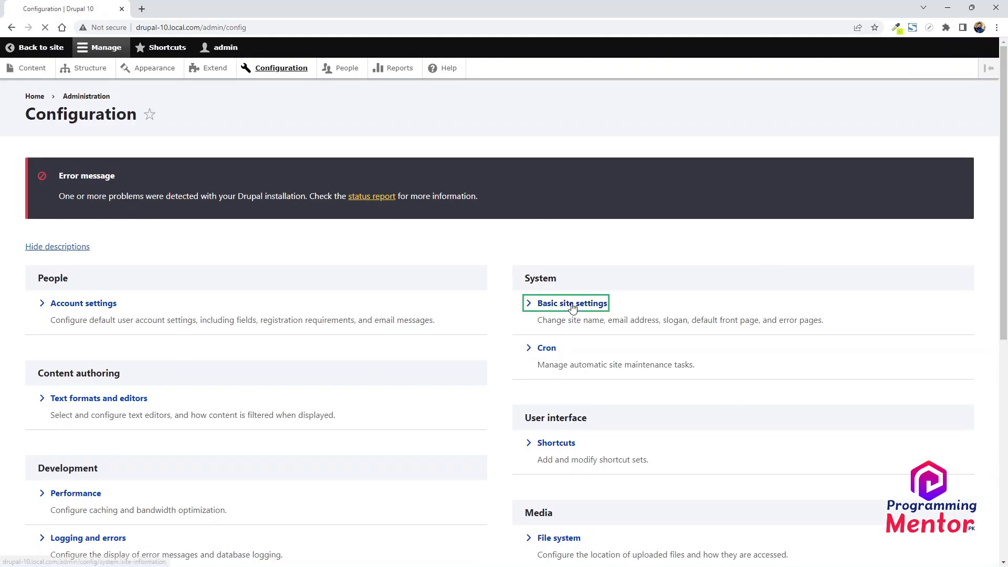
click(569, 303)
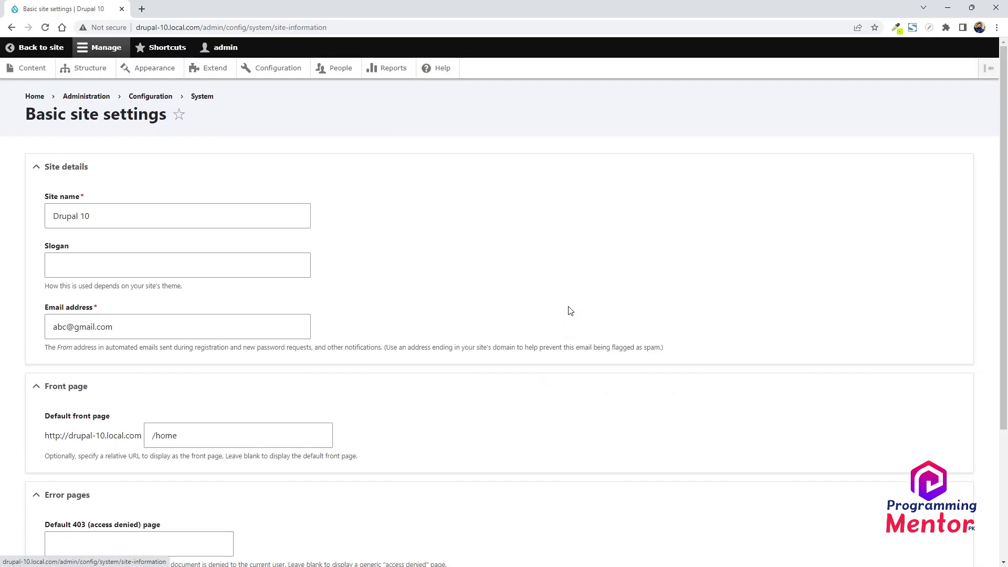
scroll(100, 325, down, 3)
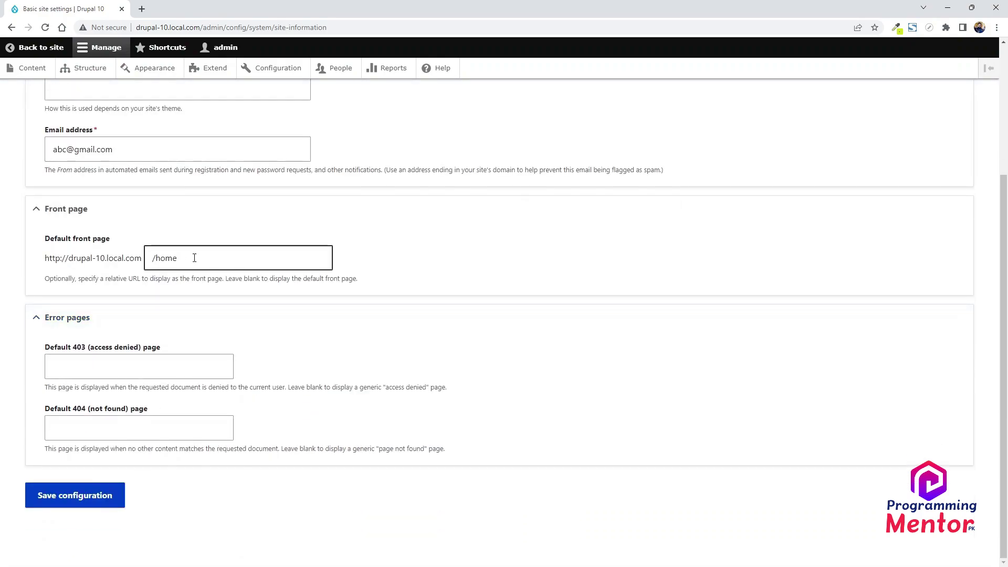
drag(193, 260, 136, 259)
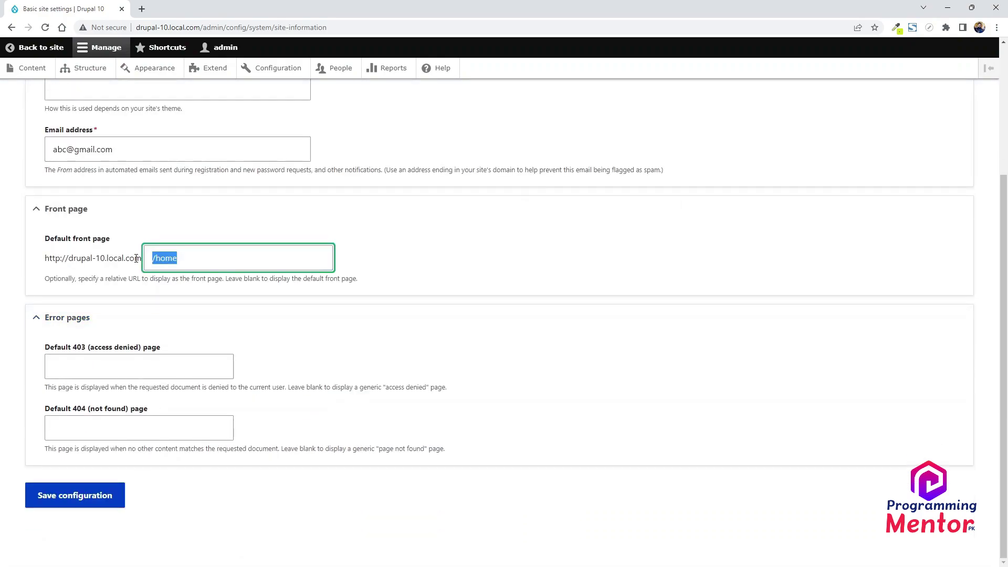
text(/nod)
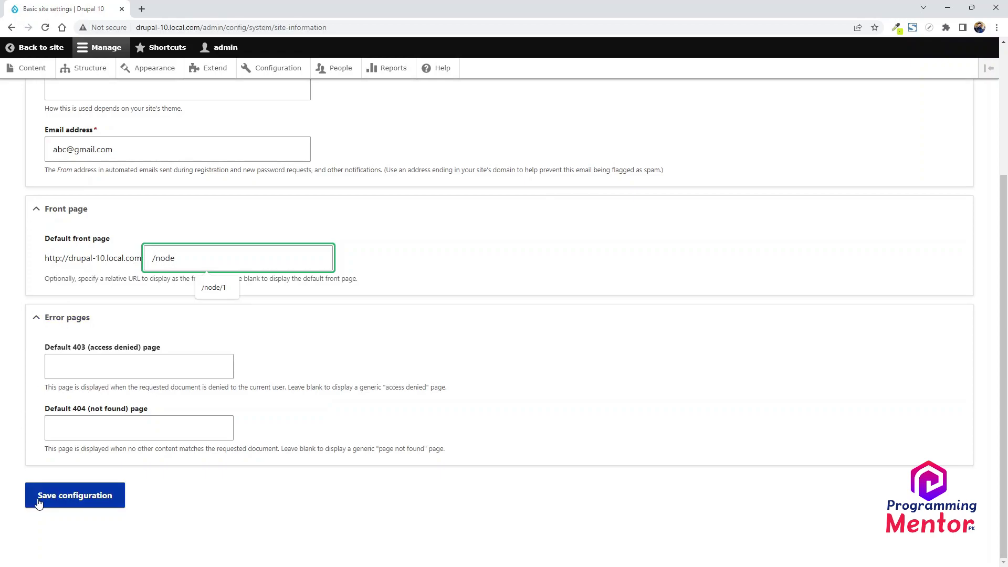
click(38, 502)
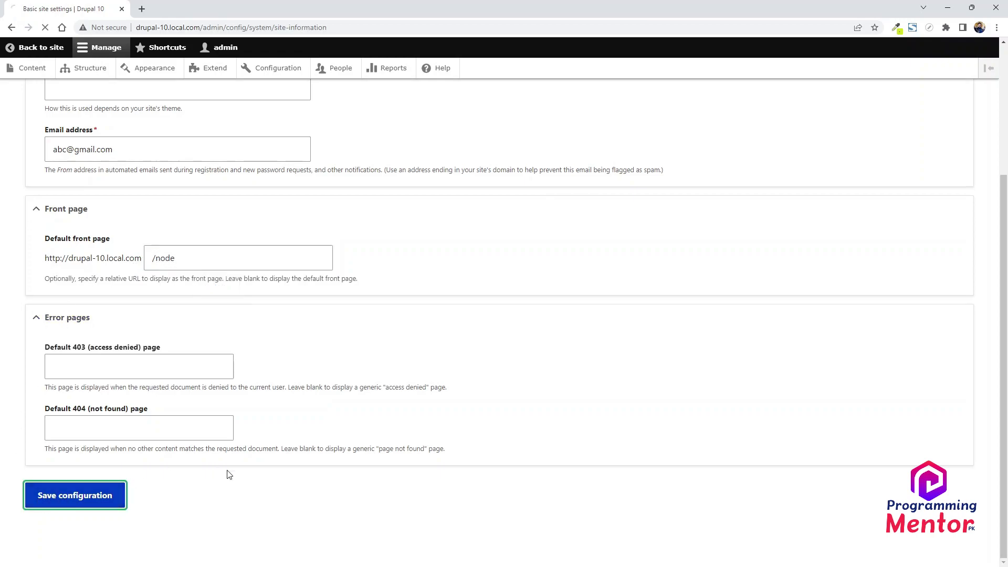
click(32, 97)
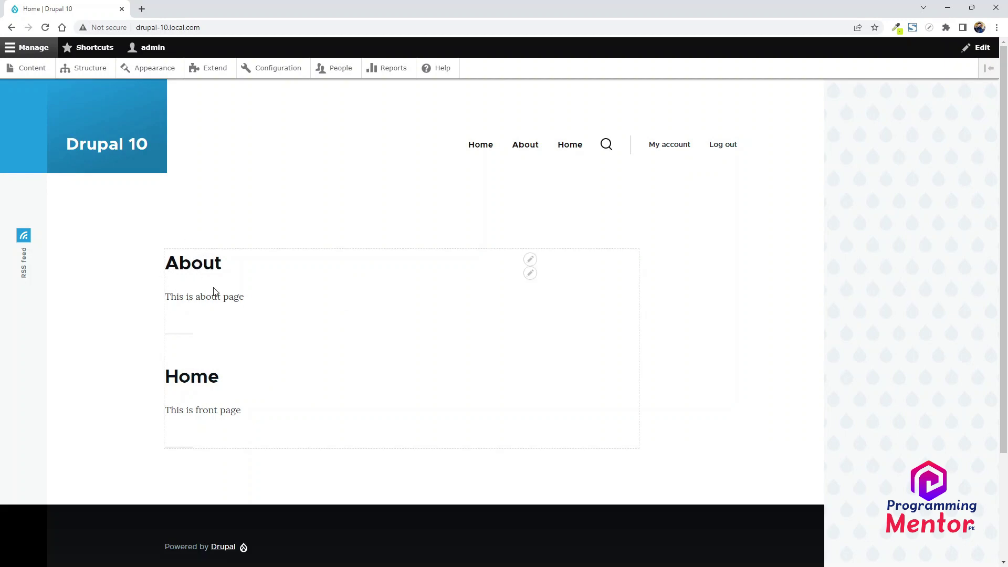
Edit the About page from the front-page list, disable "Sticky at top of lists", save it and reload the front page
click(530, 273)
click(526, 292)
scroll(804, 430, down, 8)
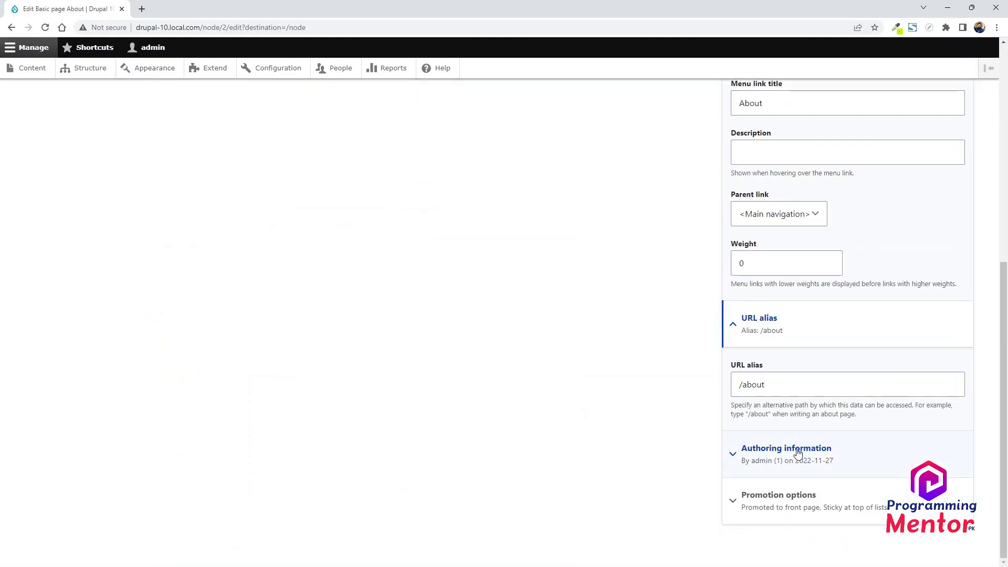
click(760, 499)
scroll(760, 501, down, 1)
click(735, 505)
scroll(637, 448, up, 10)
click(168, 399)
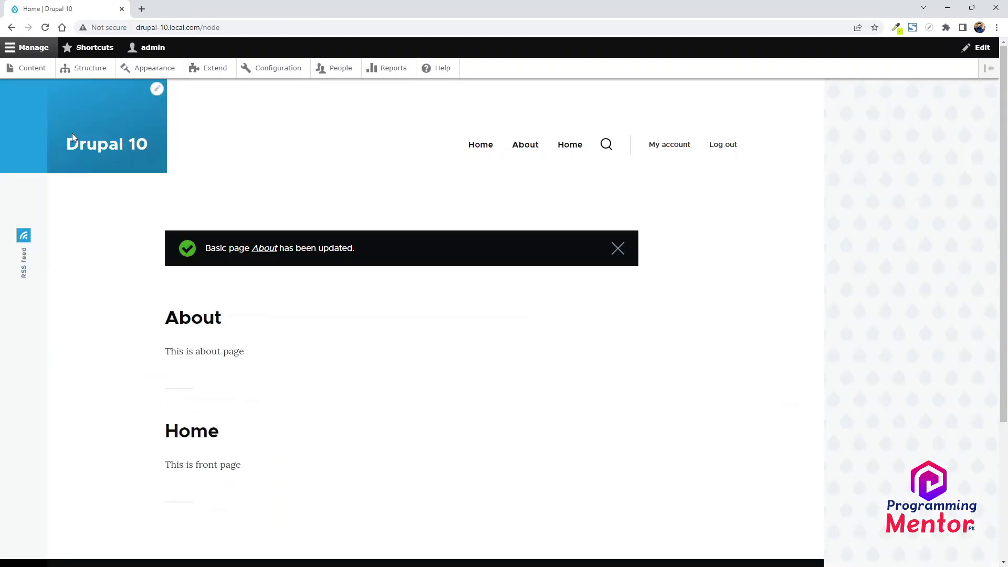
click(73, 143)
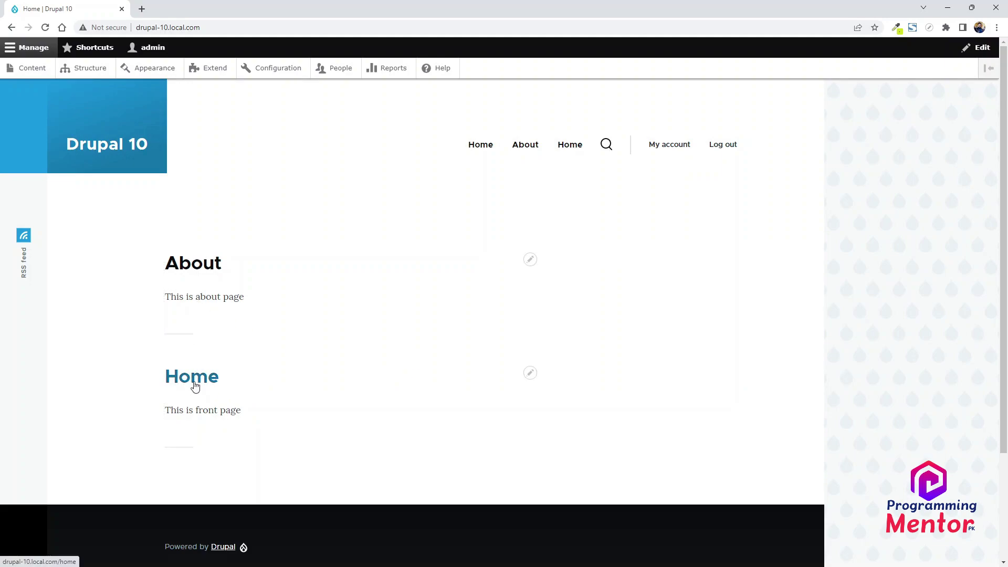
Edit the Home page from the front-page list, enable "Sticky at top of lists" and save it
click(530, 373)
click(517, 391)
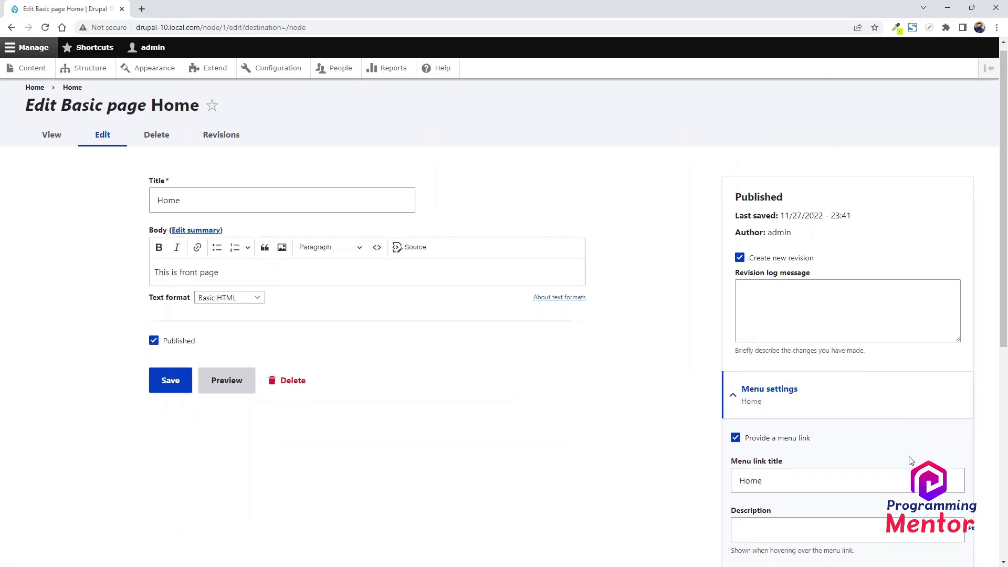
scroll(814, 472, down, 7)
click(750, 507)
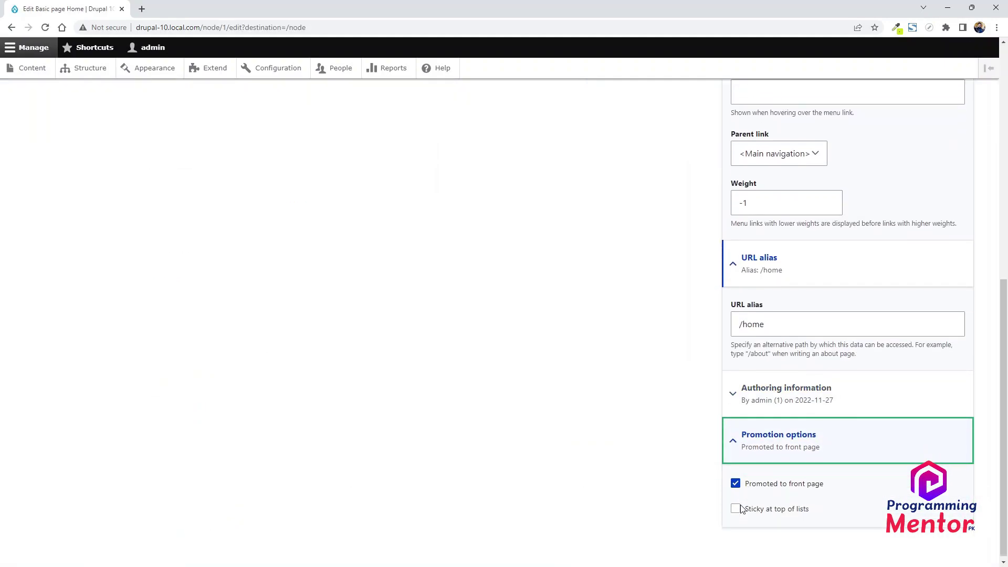
click(740, 508)
scroll(517, 349, up, 7)
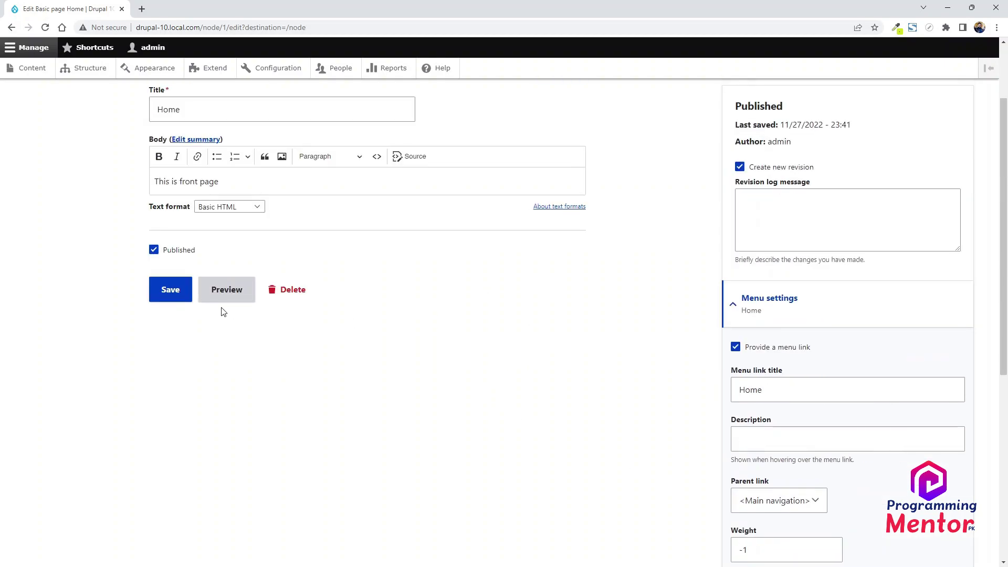
click(171, 301)
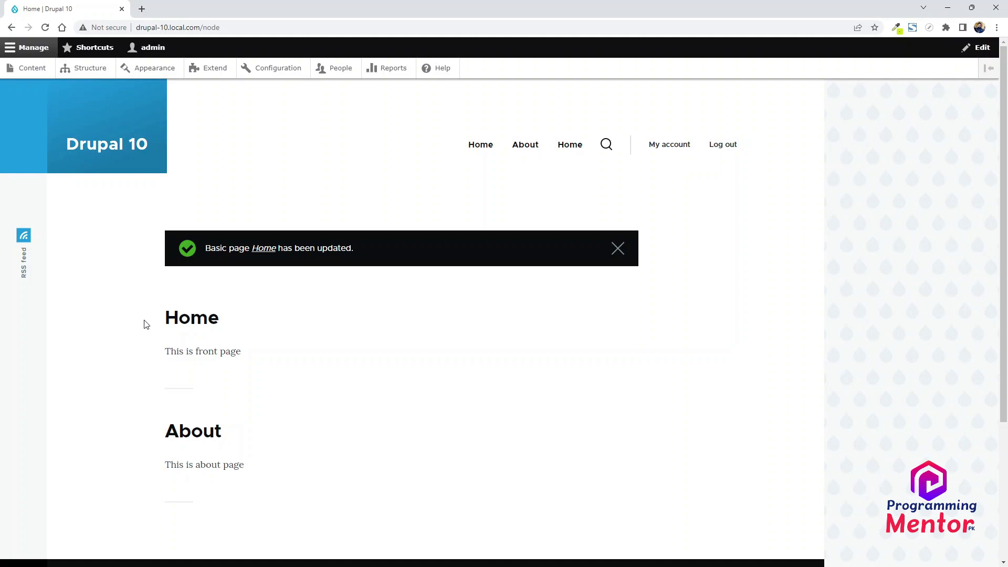
mouse_move(250, 356)
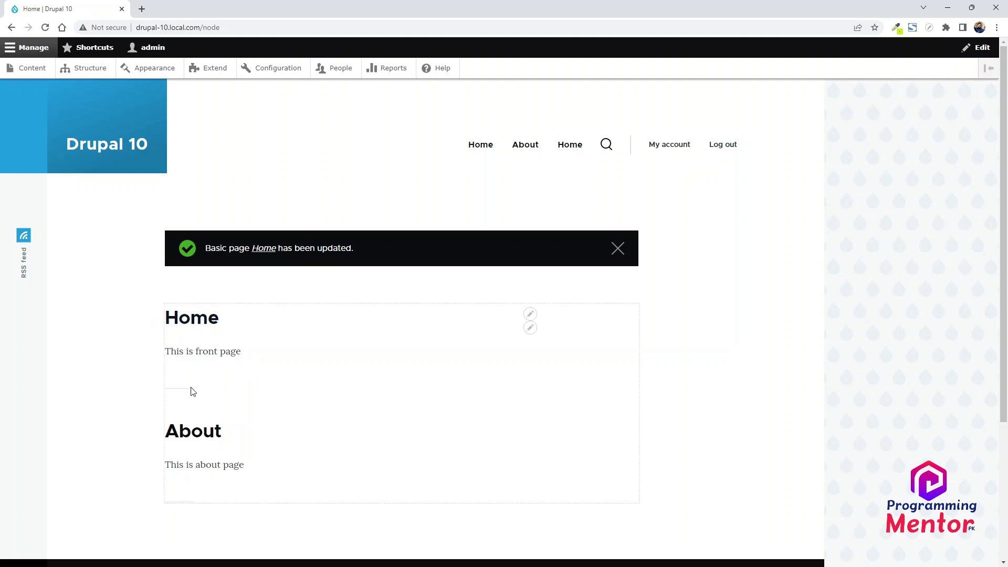